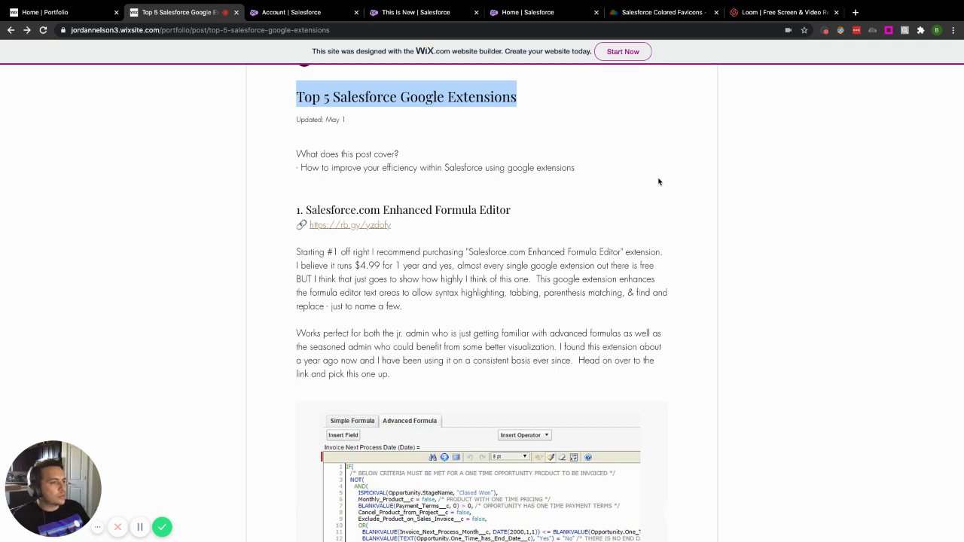
Step: Review the title, publication date and introduction of the Top 5 Salesforce Google Extensions post
click(541, 111)
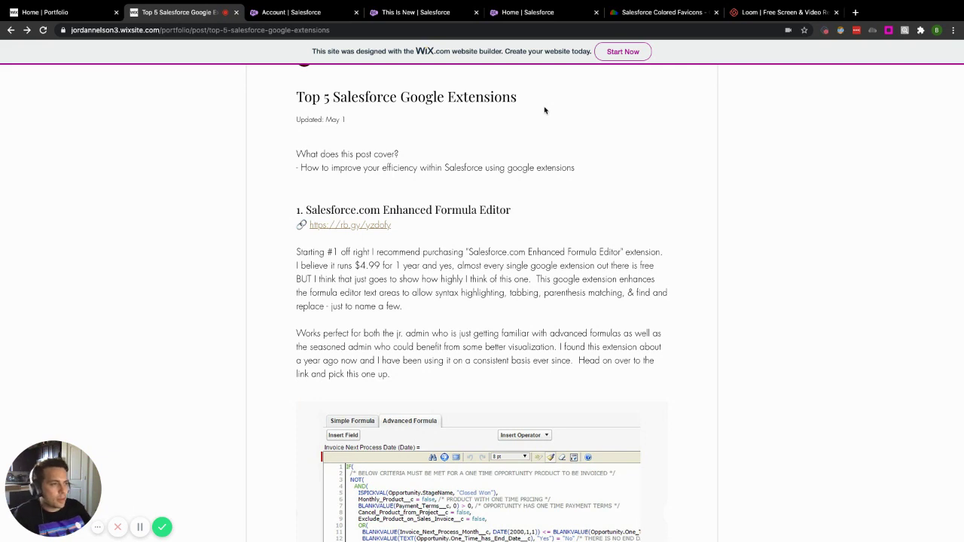
scroll(426, 151, up, 3)
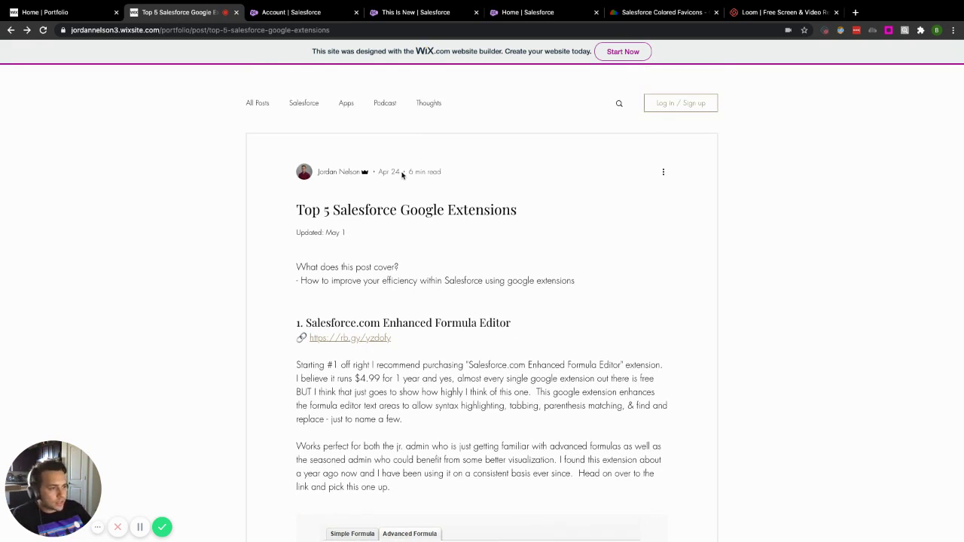
double_click(380, 173)
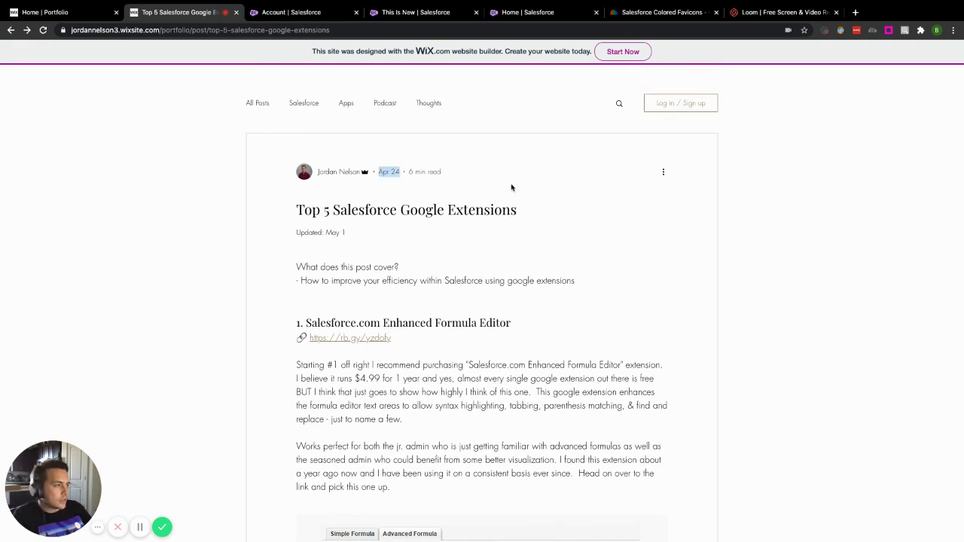
scroll(520, 189, down, 2)
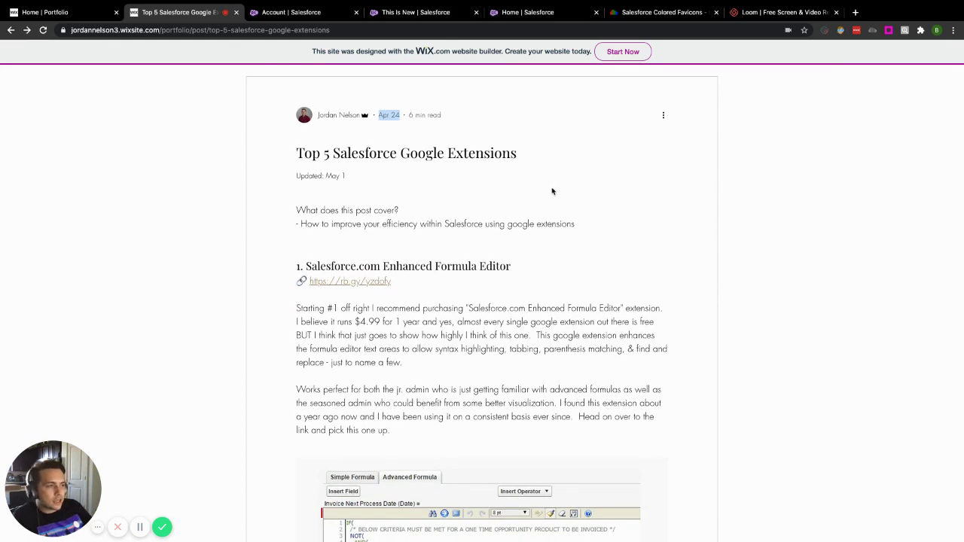
scroll(552, 191, down, 1)
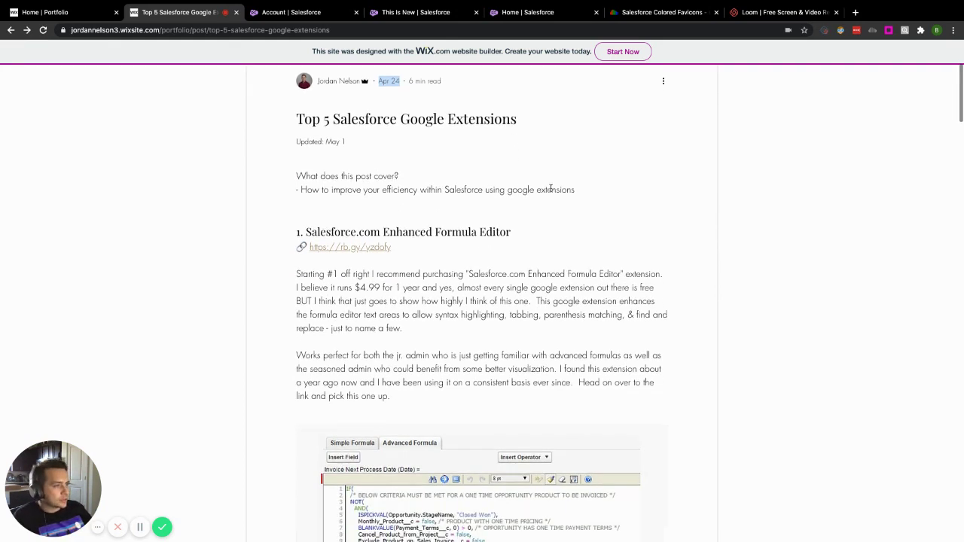
scroll(551, 192, down, 1)
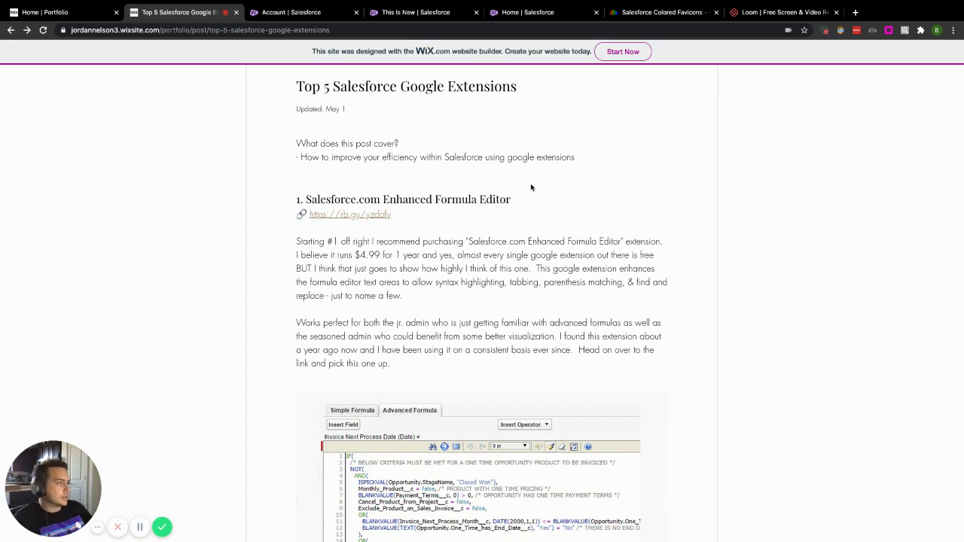
scroll(505, 189, down, 3)
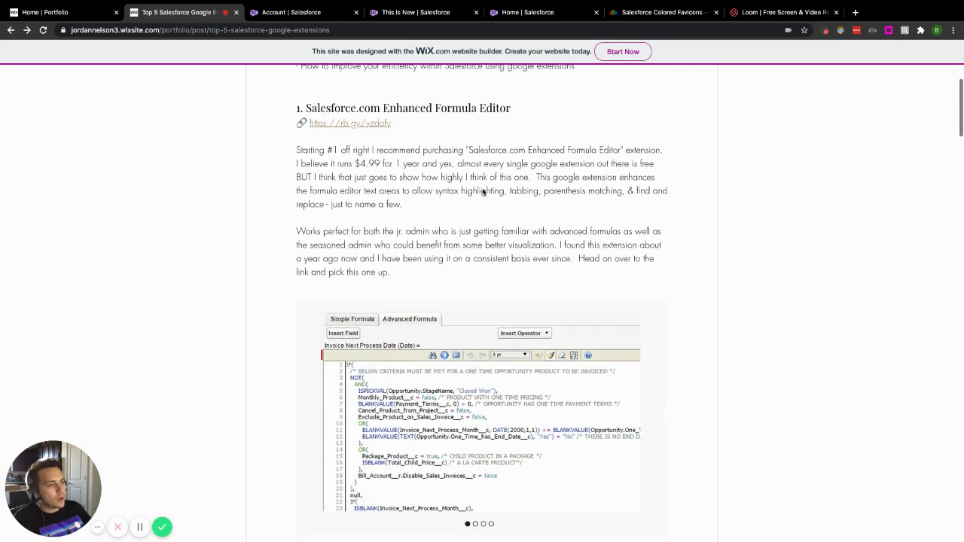
Step: Examine the Salesforce.com Enhanced Formula Editor section, including its description, formula screenshot and feature highlights
drag(528, 104, 304, 100)
scroll(535, 128, down, 1)
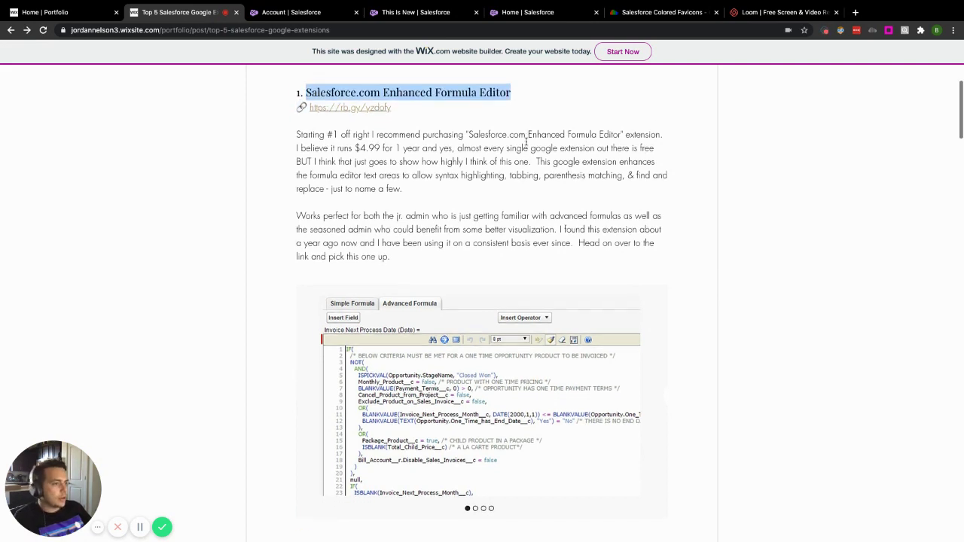
scroll(525, 142, down, 1)
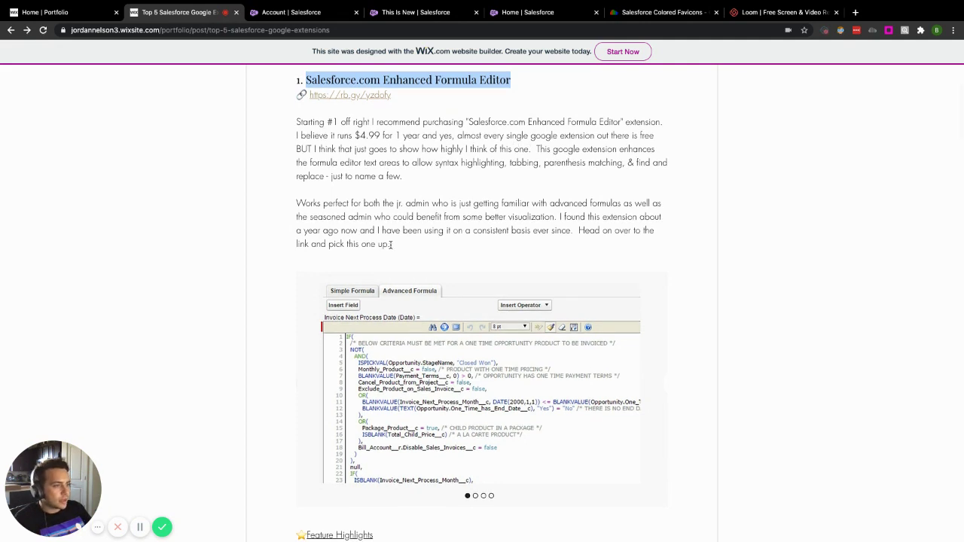
drag(394, 246, 295, 124)
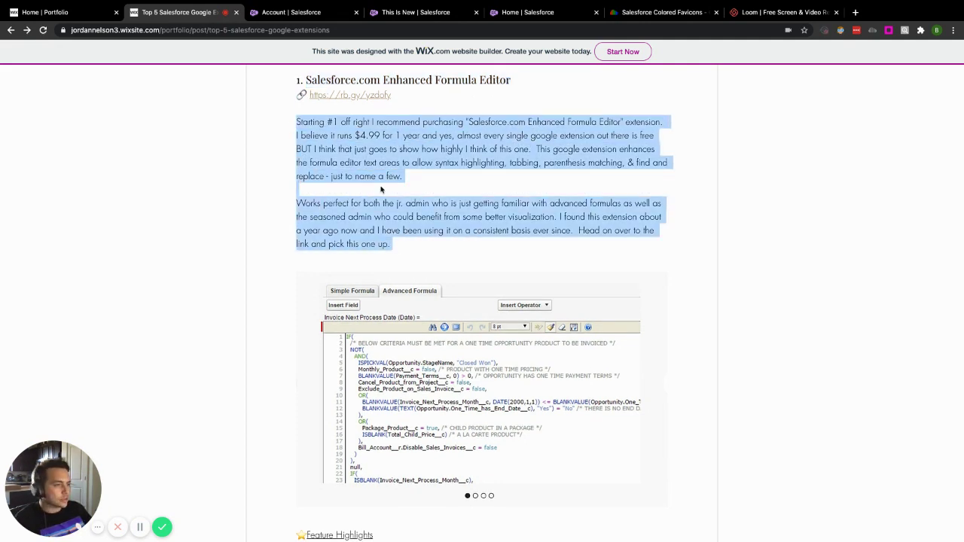
scroll(382, 204, down, 5)
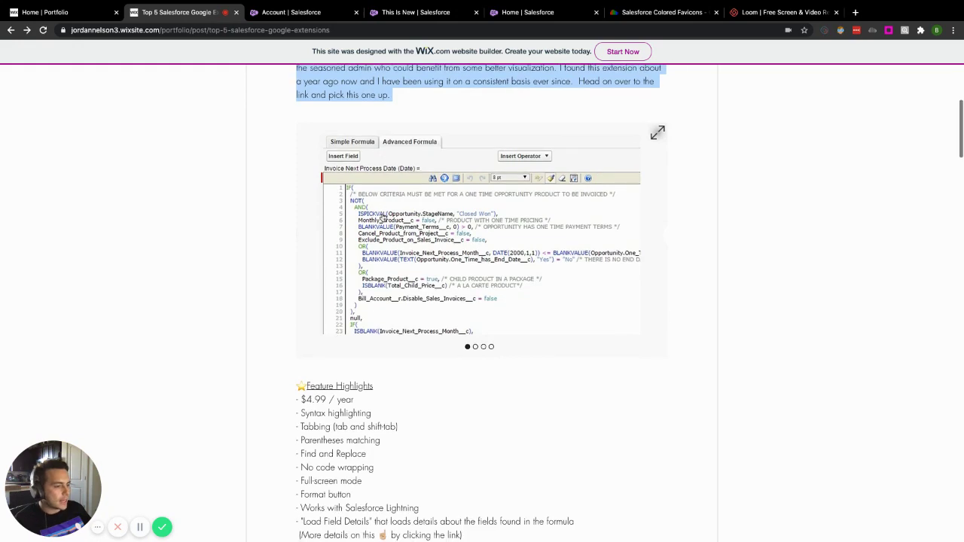
drag(475, 351, 294, 211)
scroll(442, 250, up, 3)
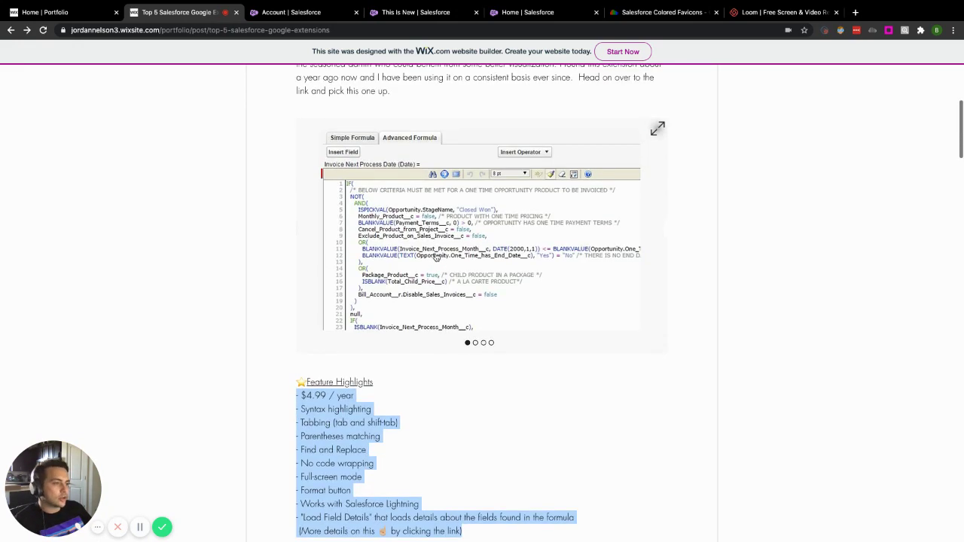
scroll(435, 256, up, 2)
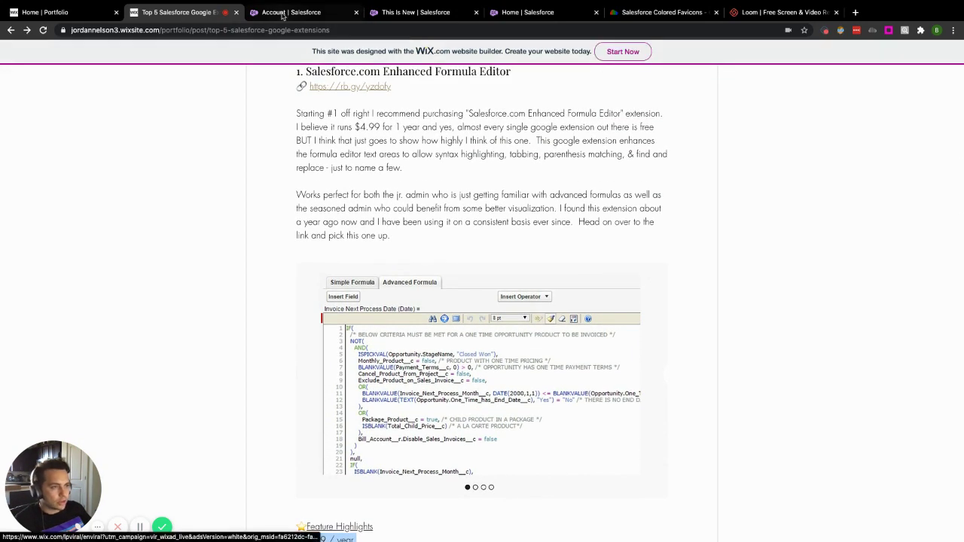
Step: Switch to the Salesforce Account object's formula field setup
click(293, 12)
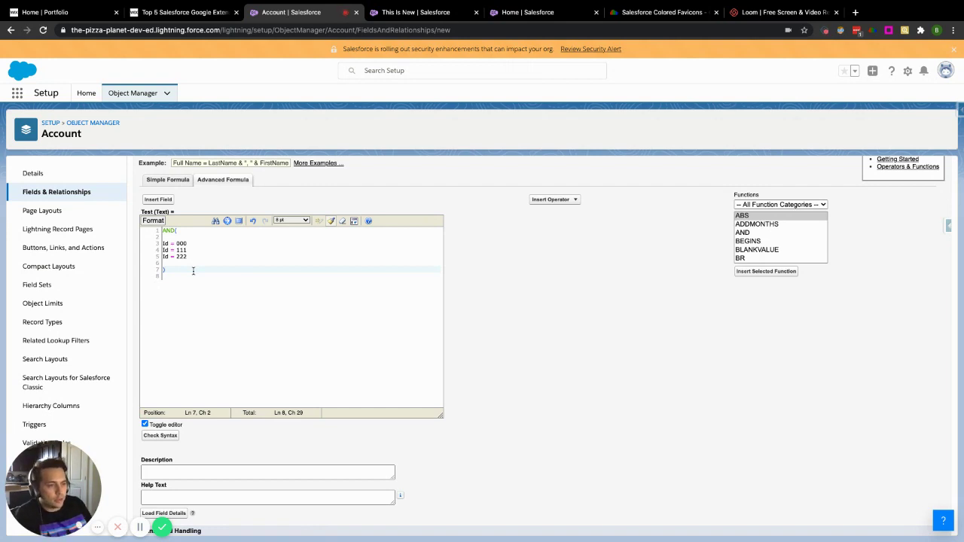
Step: Add OR and IF on separate lines below the formula's opening AND( line to try the syntax highlighting
click(179, 231)
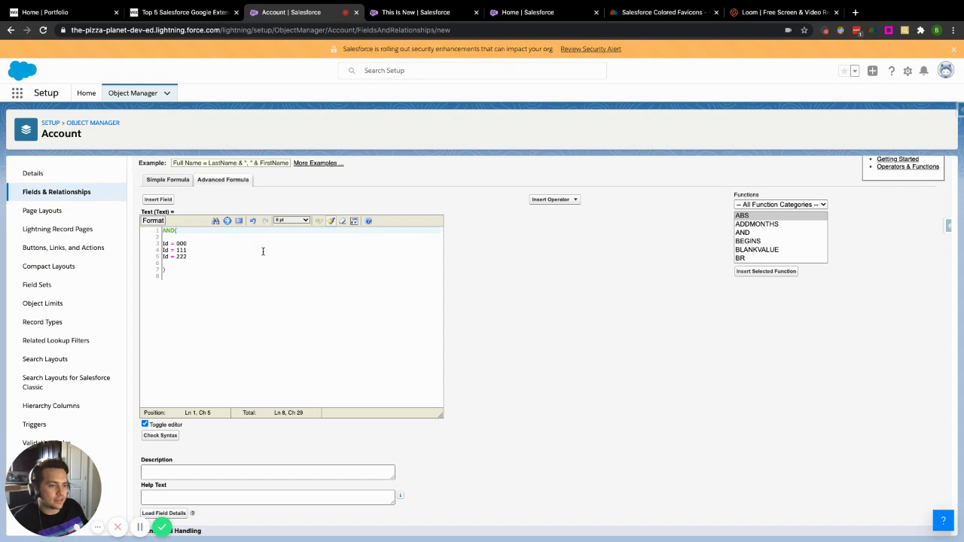
key(Return)
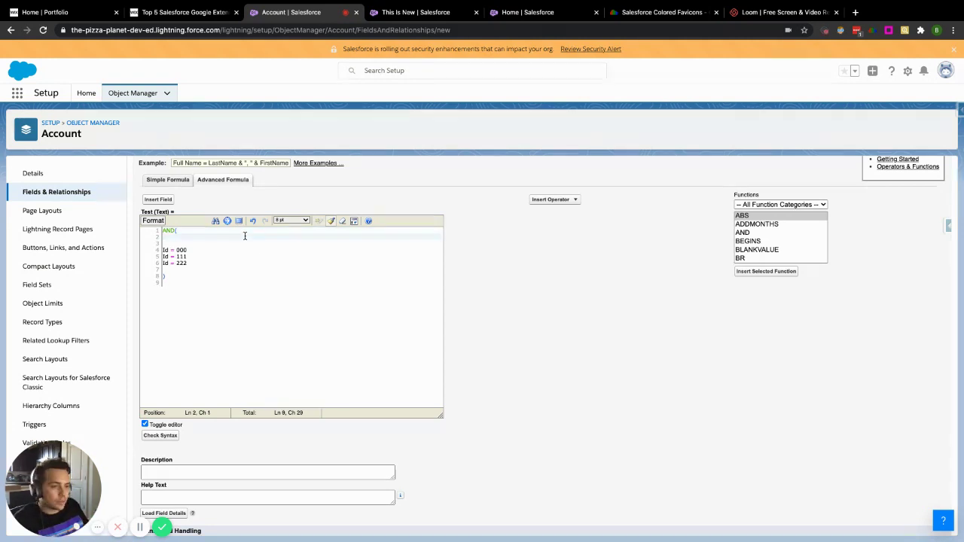
text(OR)
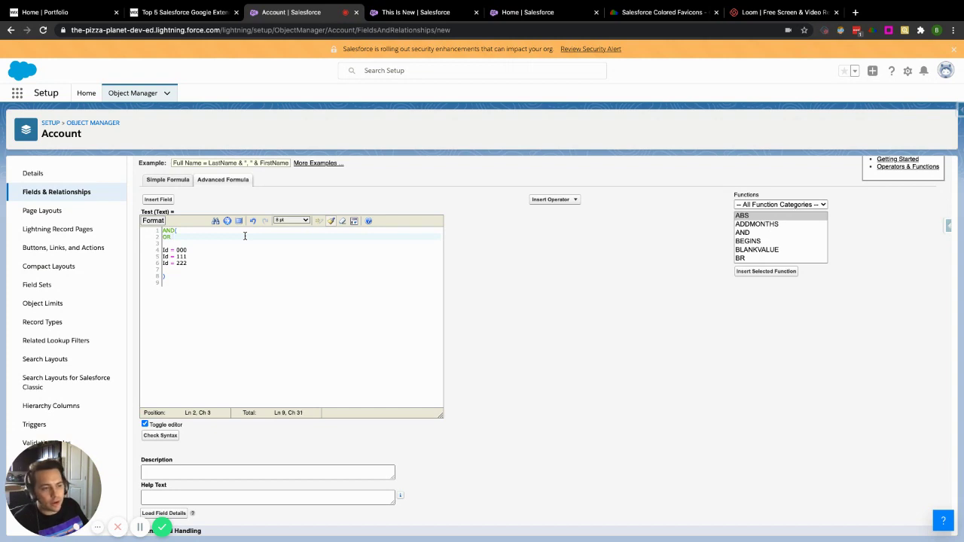
key(Return)
text(IF()
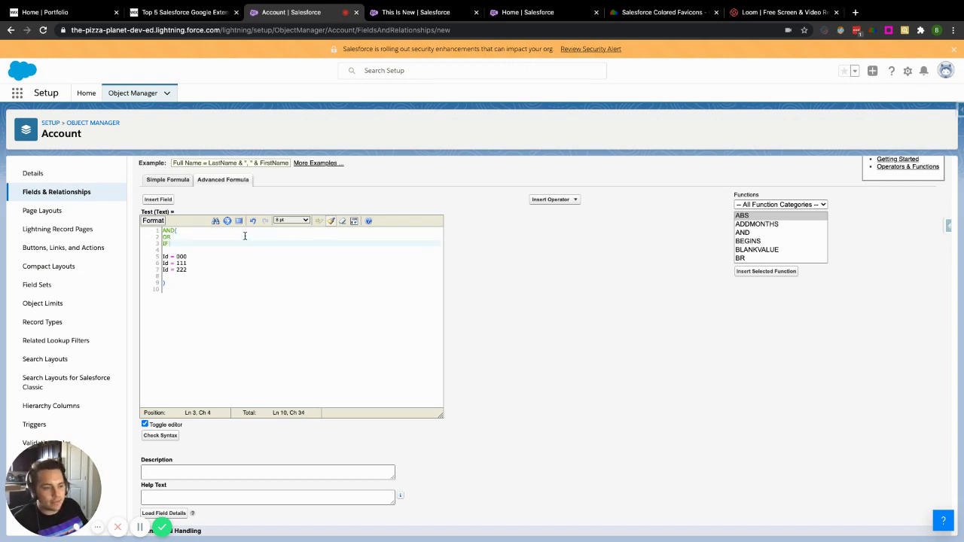
key(Return)
key(Return)
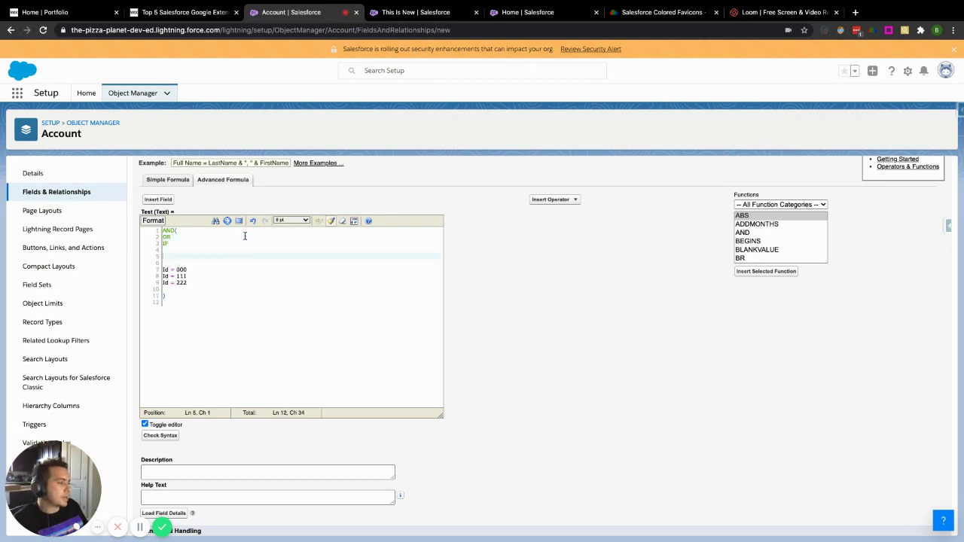
Step: Add BR and ISBLANK lines to the formula, retyping the final K of ISBLANK to test the function highlighting
text(BR)
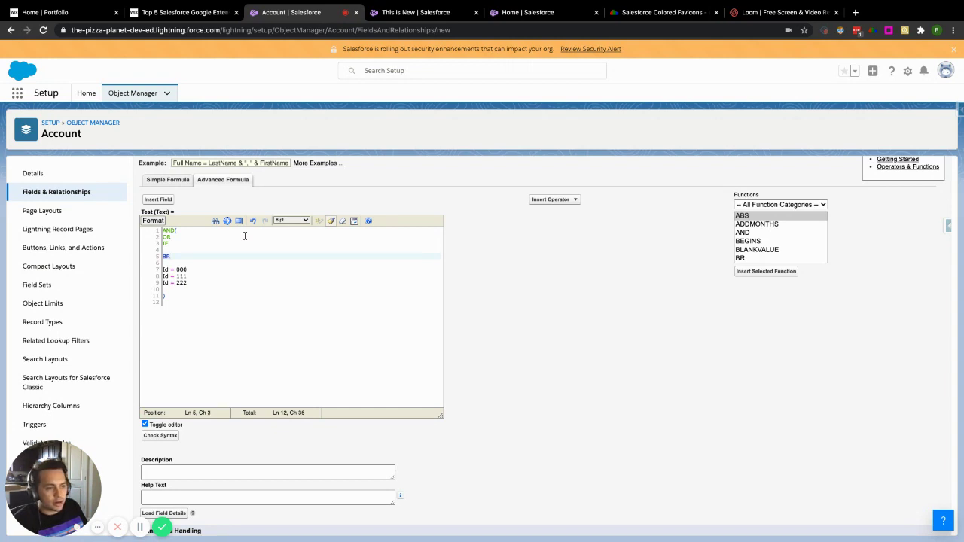
key(Return)
text(IS)
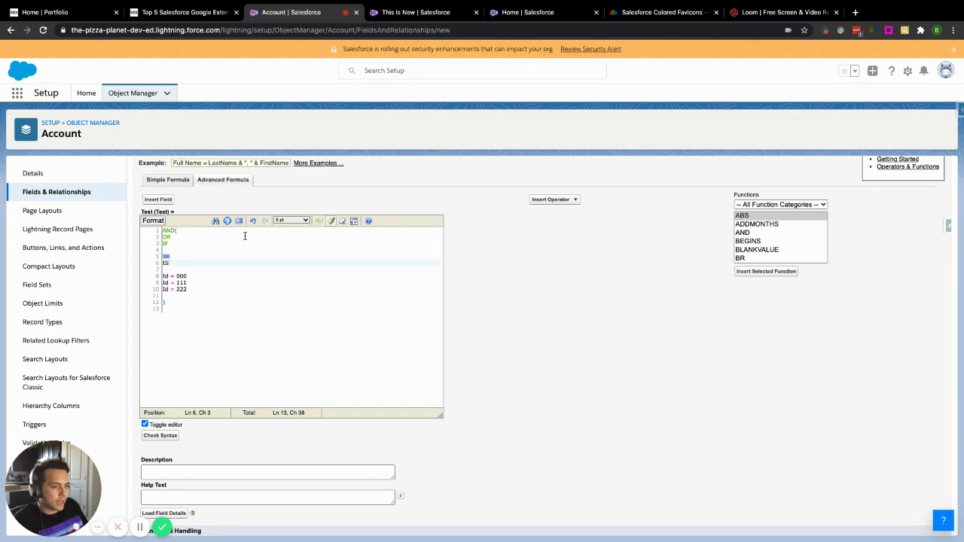
text(BLANK)
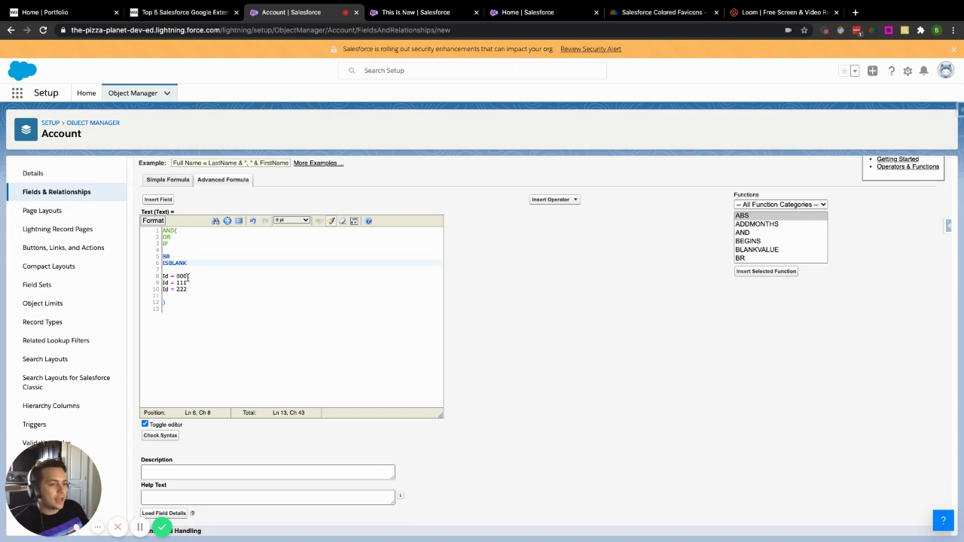
drag(188, 263, 160, 263)
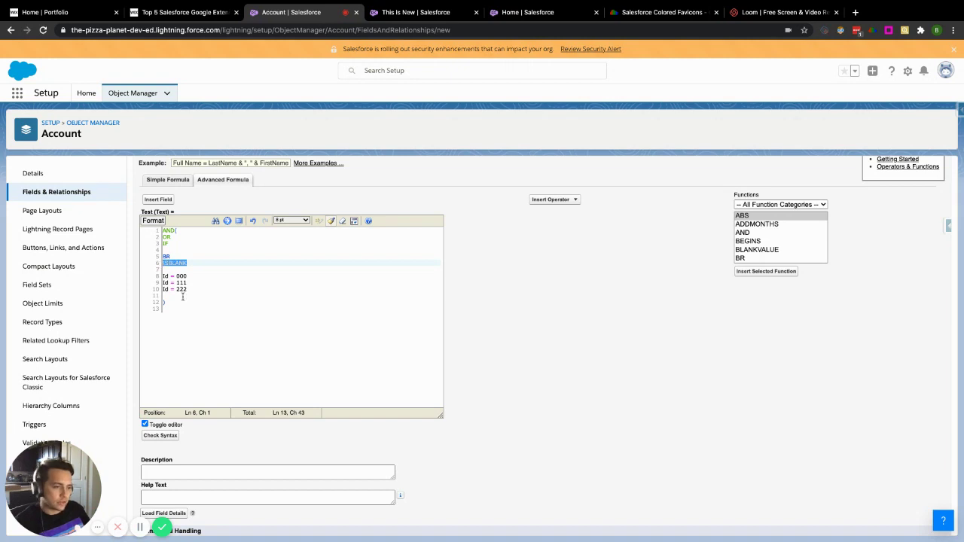
click(198, 263)
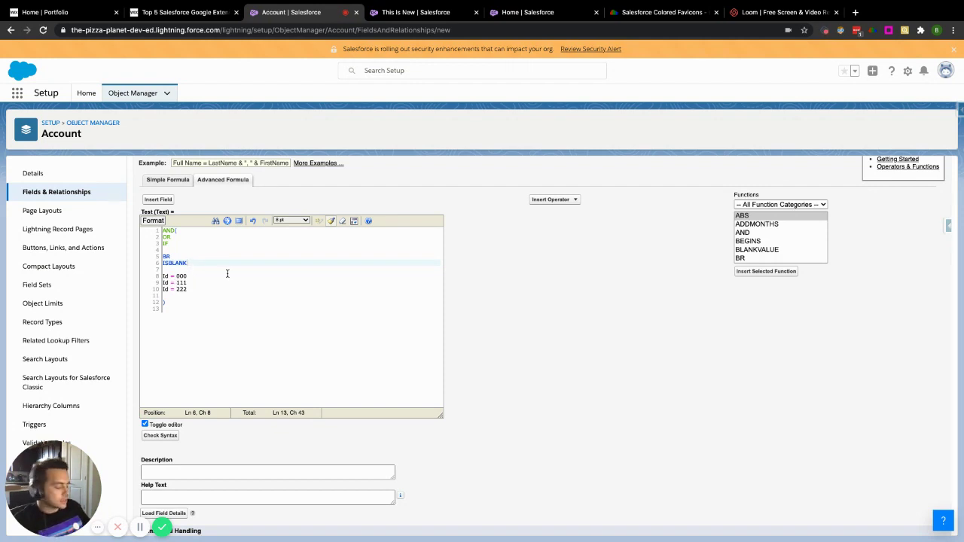
key(BackSpace)
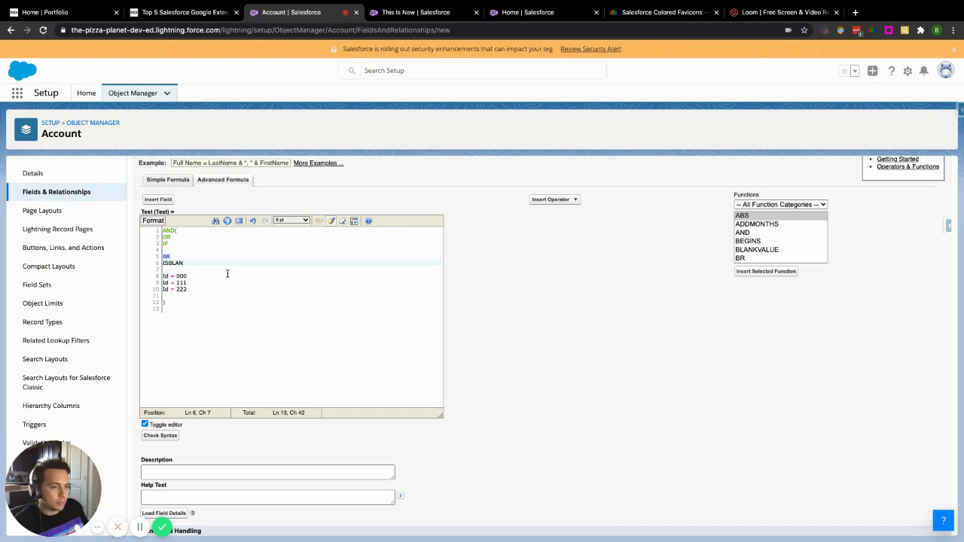
text(K)
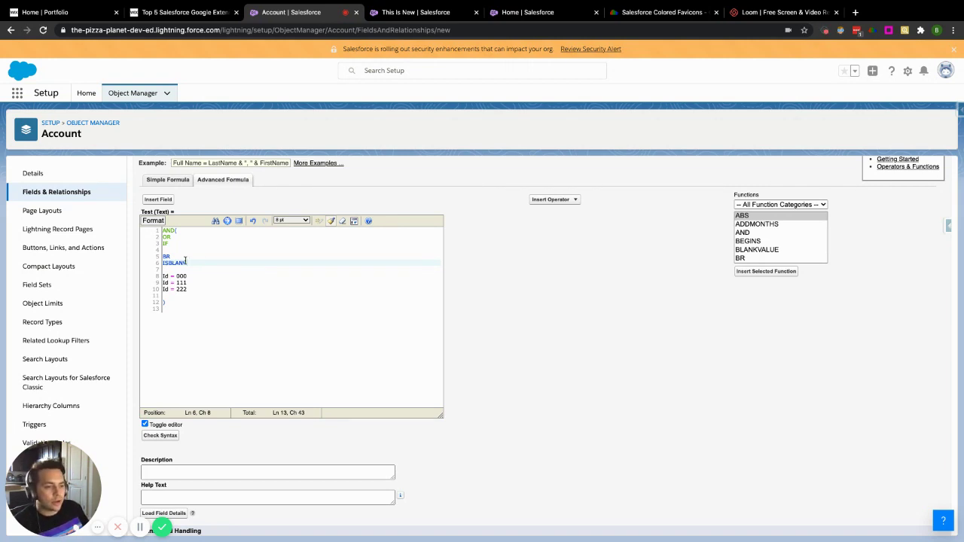
Step: Delete the OR, IF, BR and ISBLANK test lines and the extra blank line from the formula
drag(188, 263, 159, 240)
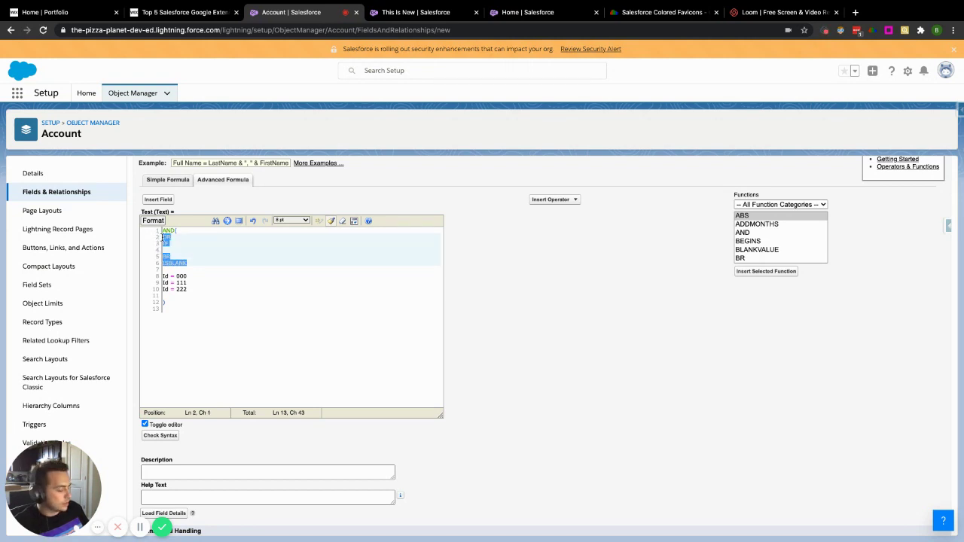
key(BackSpace)
key(Down)
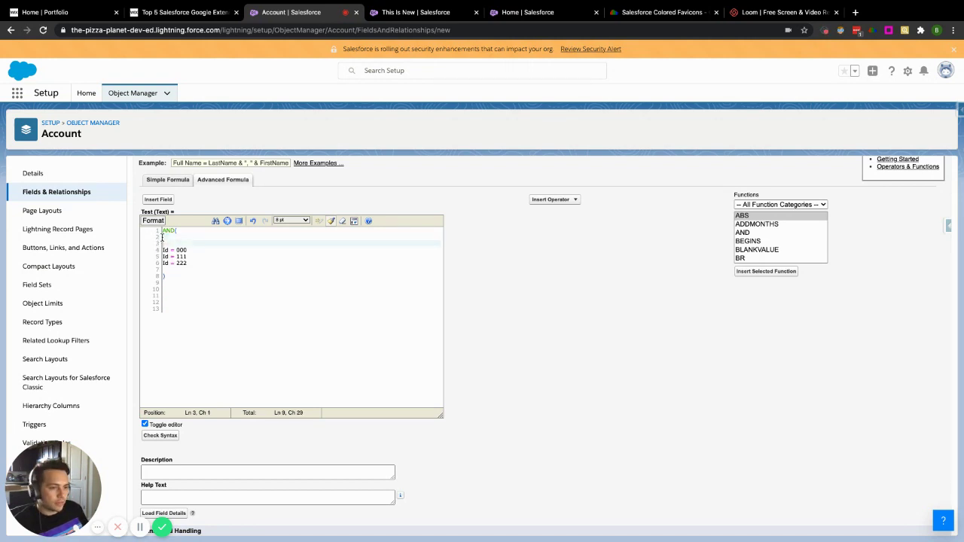
key(BackSpace)
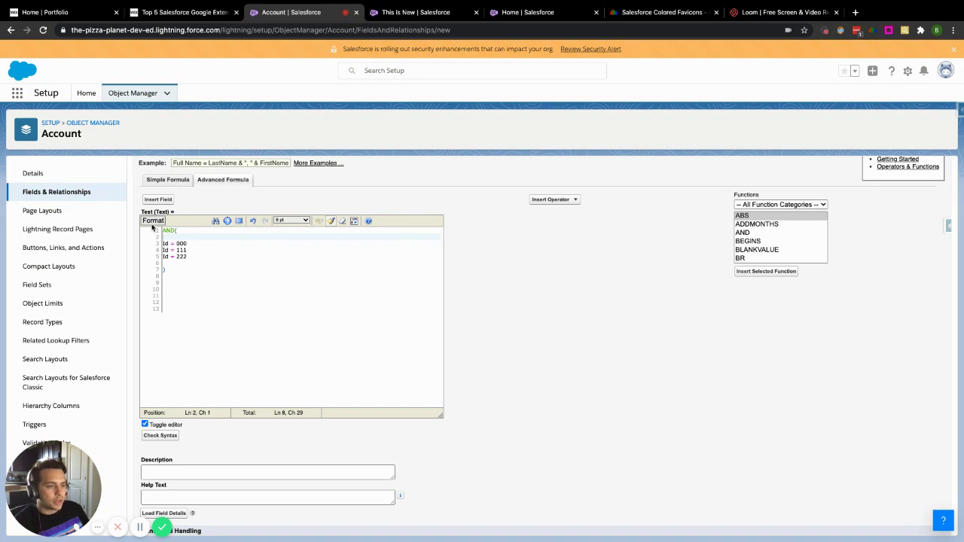
Step: Apply the editor's Format command to the AND formula
click(155, 221)
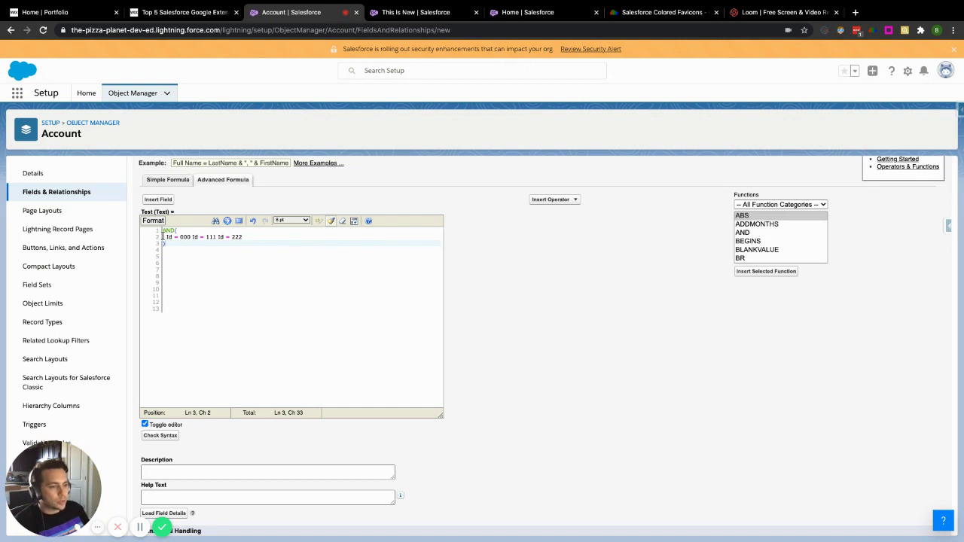
drag(163, 236, 226, 238)
click(266, 242)
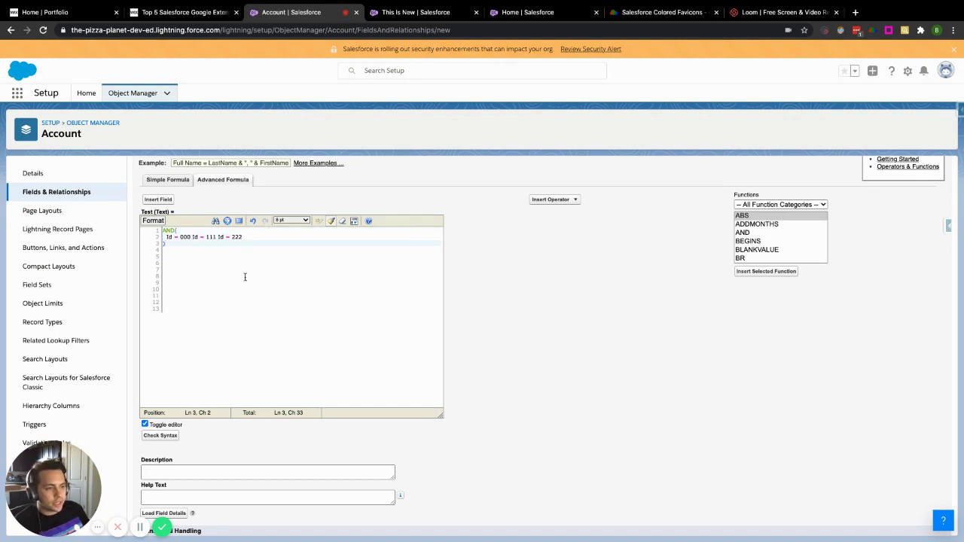
Step: Break the combined condition line so that Id = 000, Id = 111 and Id = 222 each sit on their own line
click(189, 236)
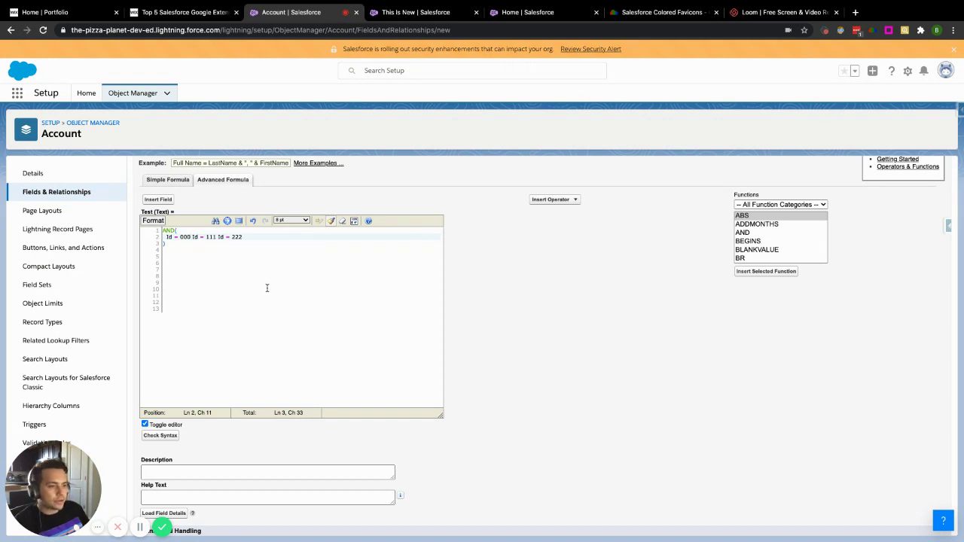
key(Return)
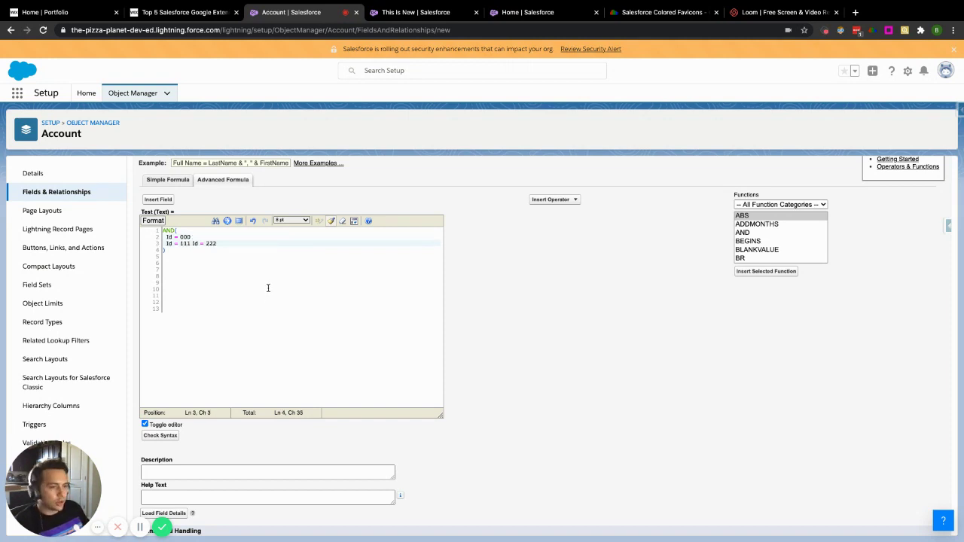
key(Right)
key(Right)
key(Right)
key(Right)
key(Right)
key(Right)
key(Right)
key(Right)
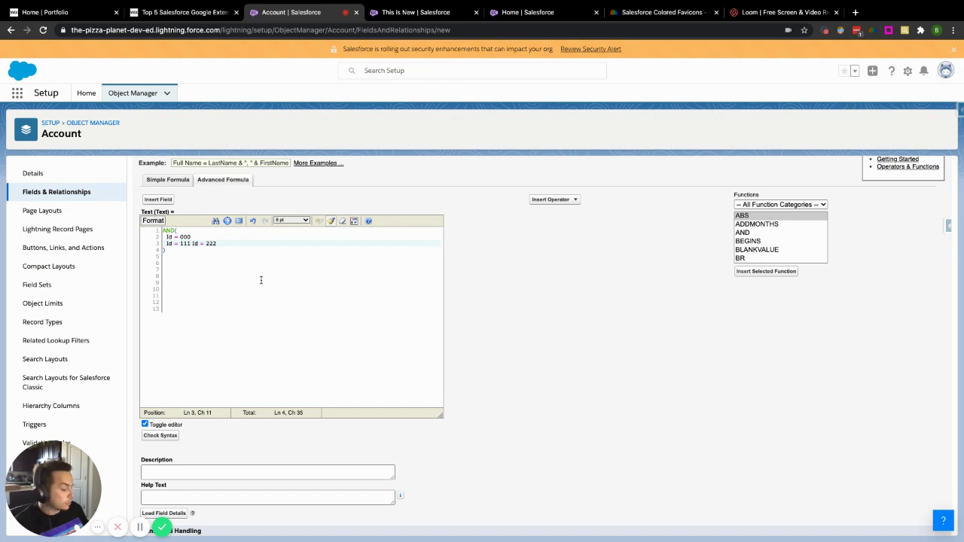
key(Return)
Step: Add commas after the Id = 000 and Id = 111 conditions in the AND formula
key(Up)
key(Up)
key(End)
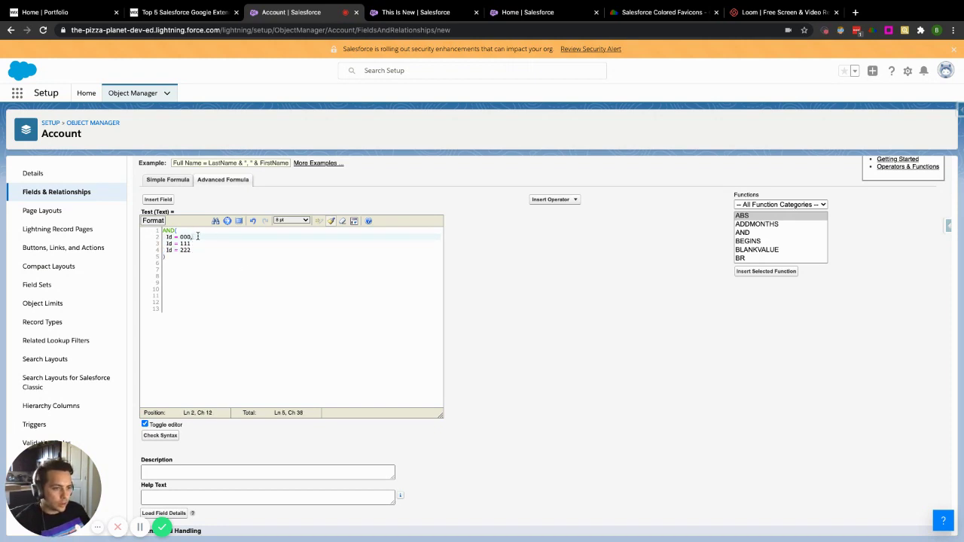
text(,)
key(Down)
text(,)
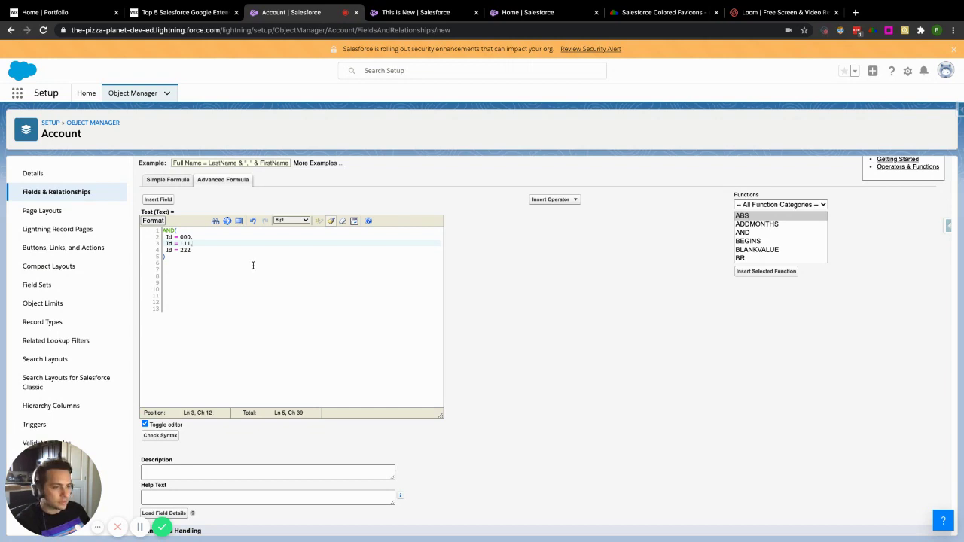
key(Down)
Step: Insert a line break after the opening AND( and reapply the Format command to the formula
click(182, 231)
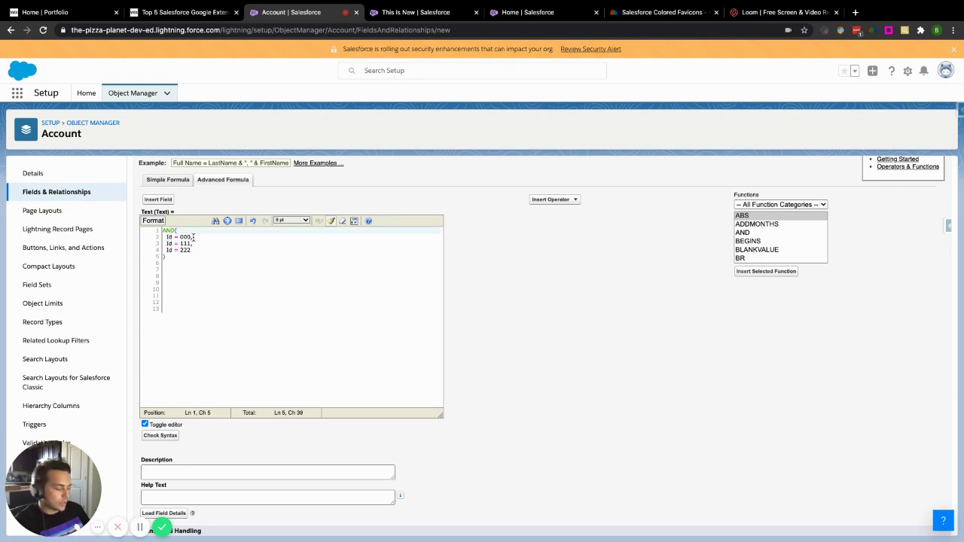
key(Return)
click(160, 221)
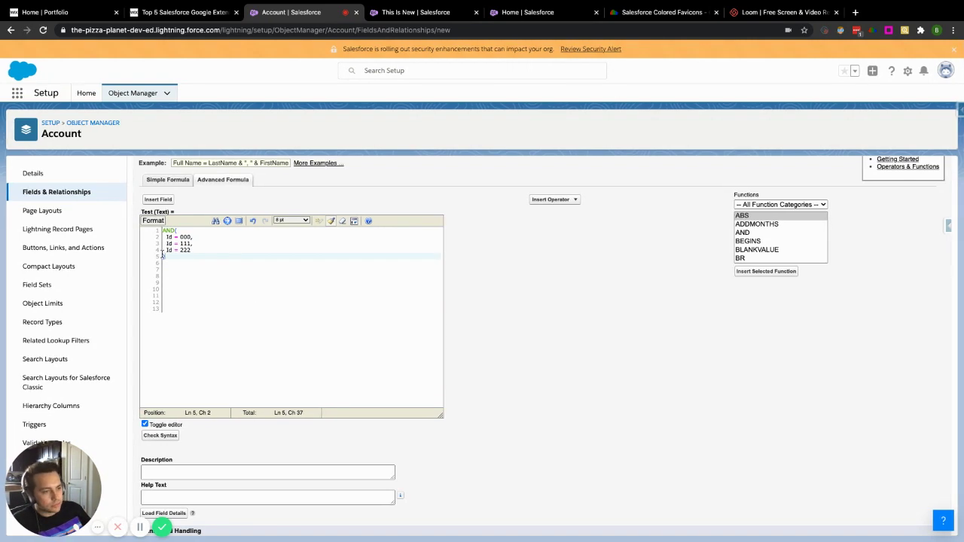
drag(162, 256, 175, 227)
click(245, 290)
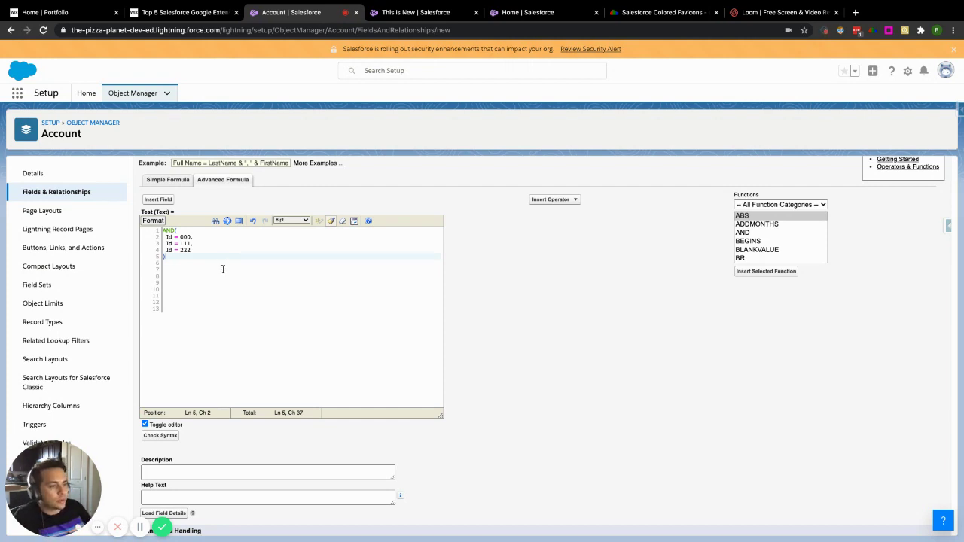
Step: Replace all occurrences of Id with Task in the formula using the editor's search and replace
click(216, 221)
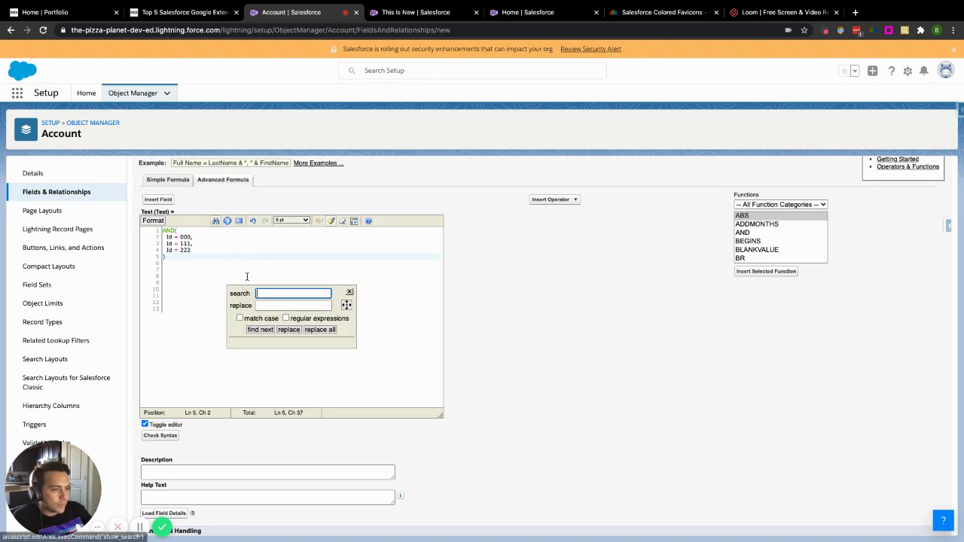
click(268, 294)
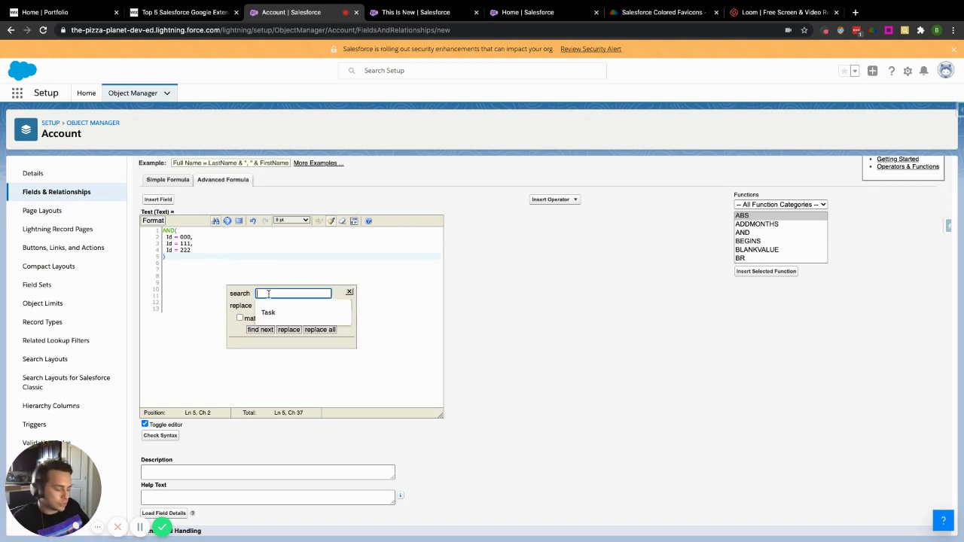
text(Id)
click(269, 303)
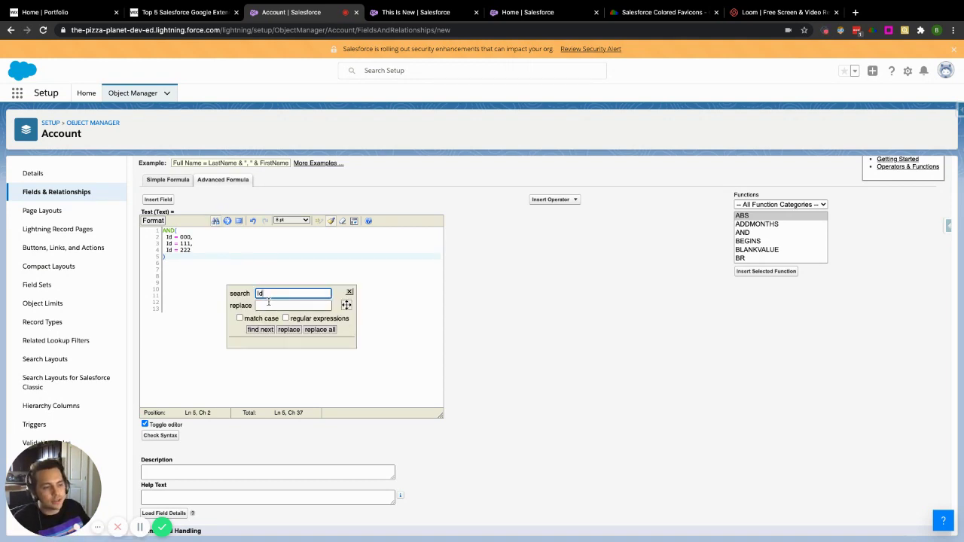
text(Task)
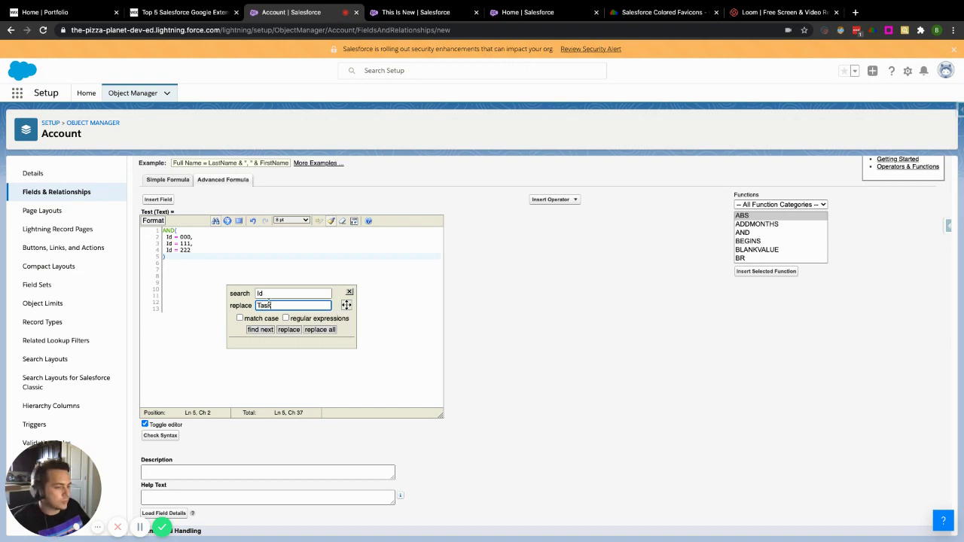
click(315, 332)
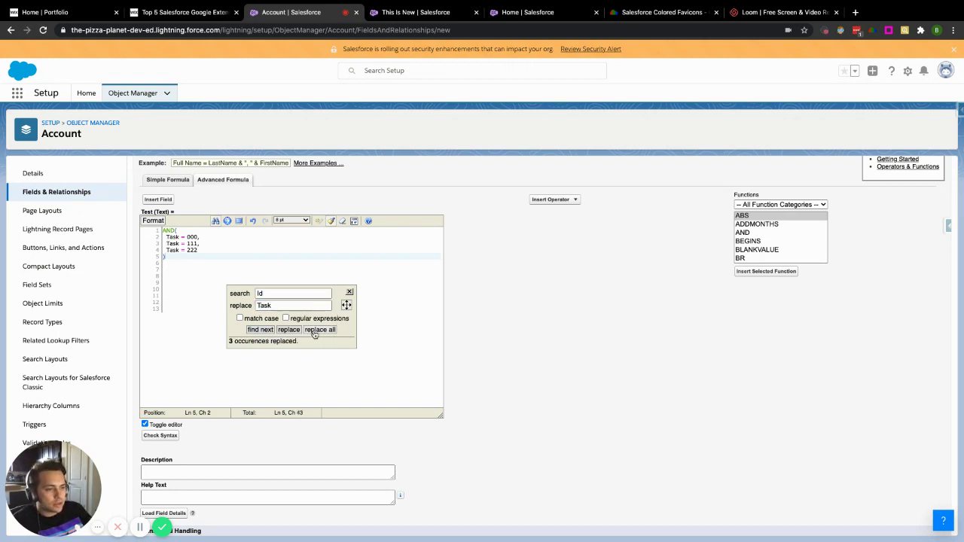
Step: Highlight the first Task in the formula, and clear the search and replace terms before closing the search dialog
drag(174, 238, 141, 238)
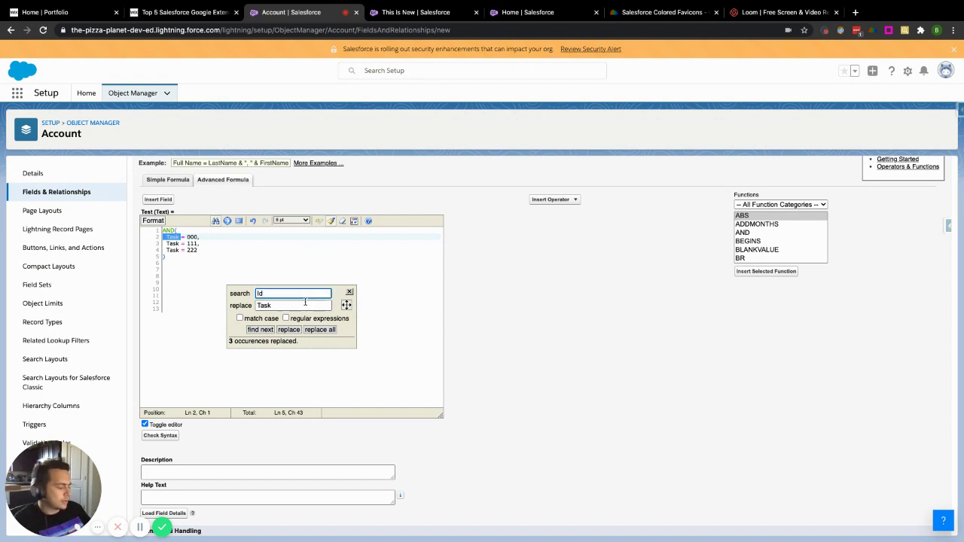
key(BackSpace)
key(BackSpace)
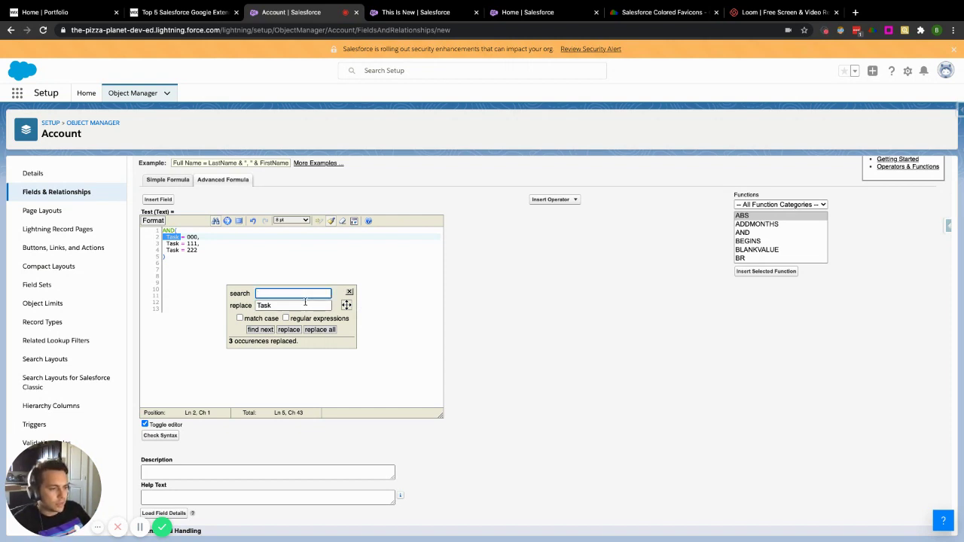
double_click(305, 304)
key(BackSpace)
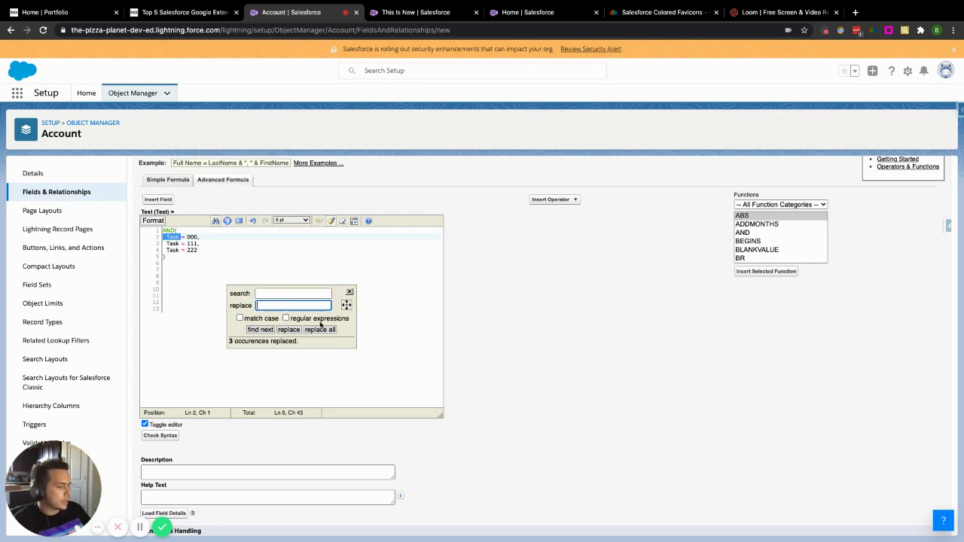
click(350, 291)
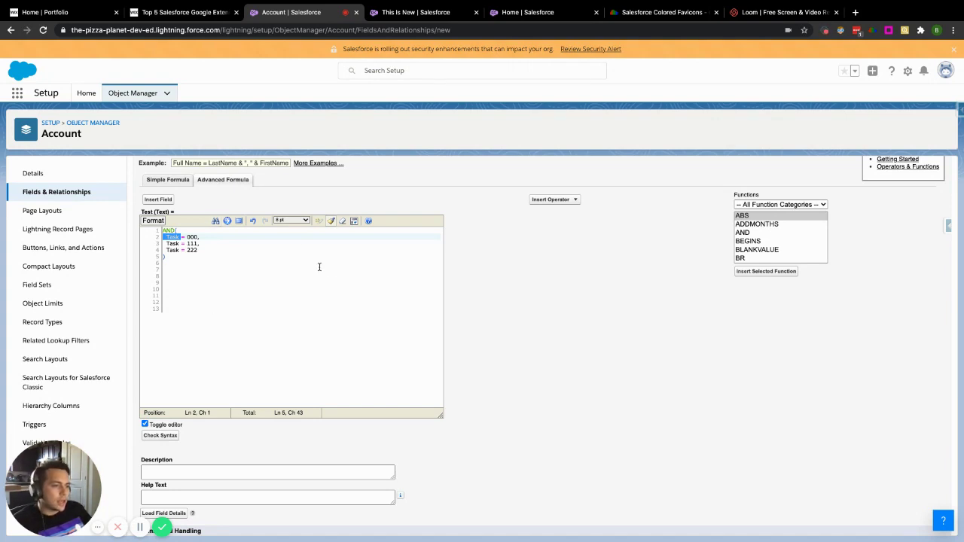
Step: Look at the formula editor's font size choices and try its word wrap toggle
click(294, 222)
click(389, 273)
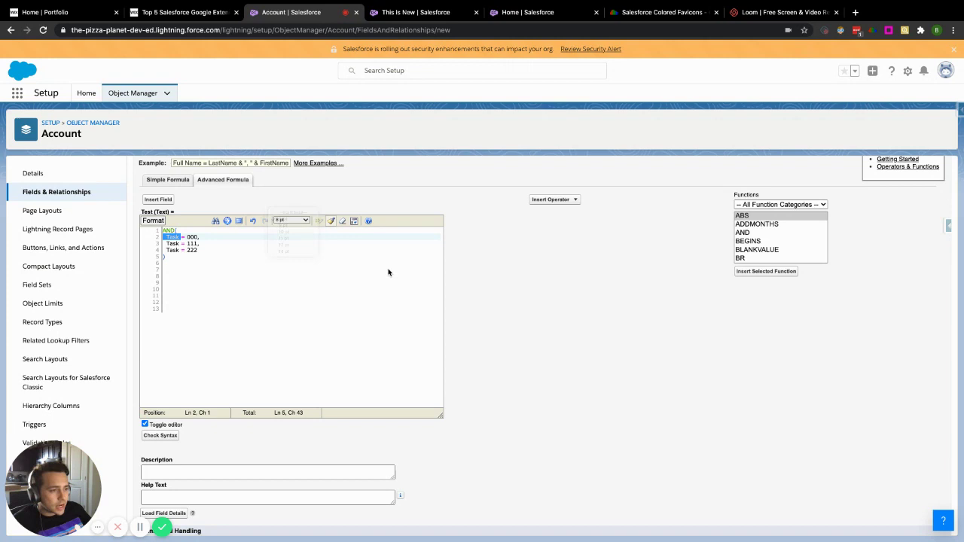
click(354, 221)
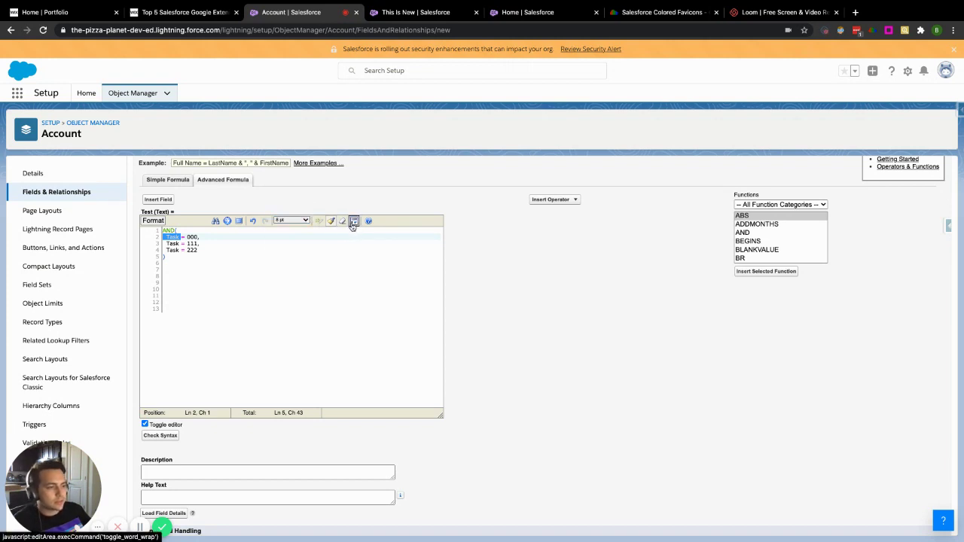
Step: Move the text cursor around the closing parenthesis of the AND formula to check the parenthesis matching
click(177, 257)
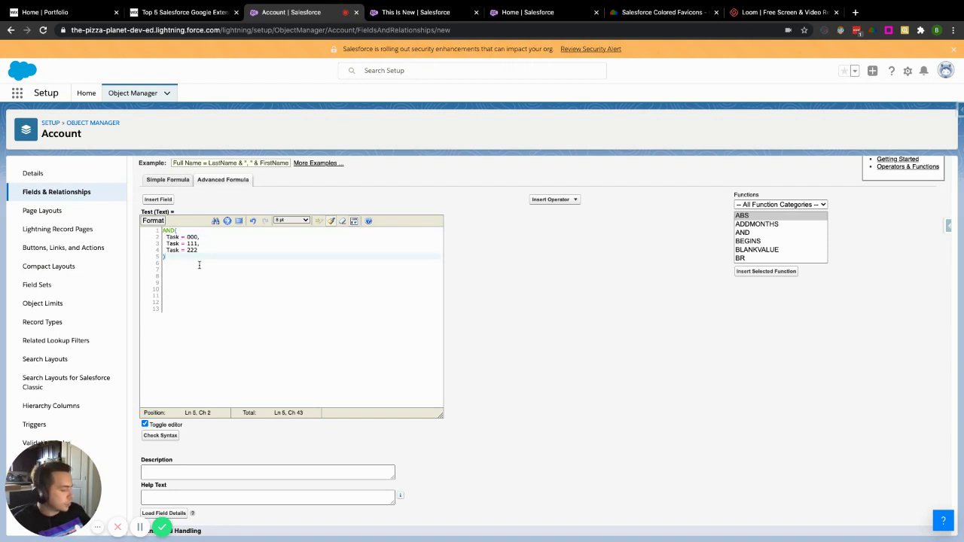
key(Left)
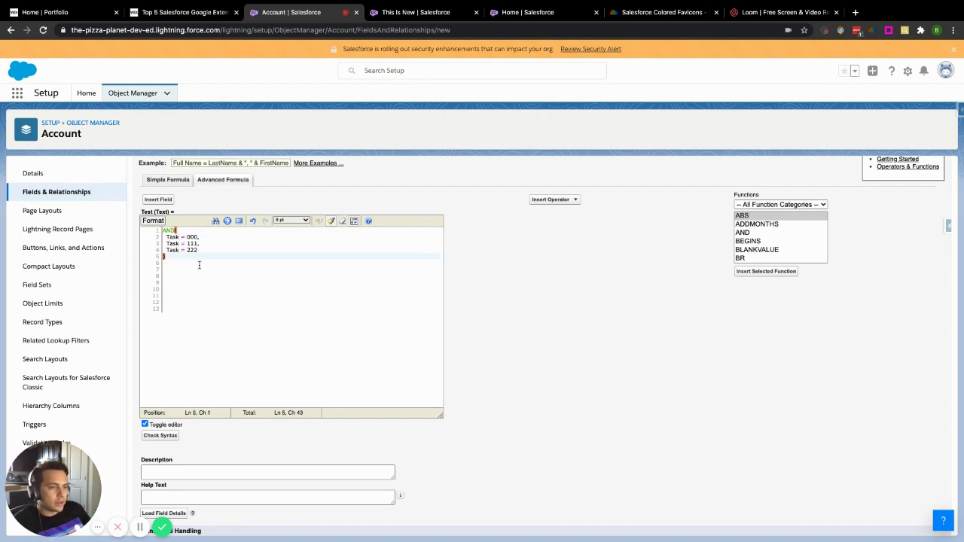
key(Right)
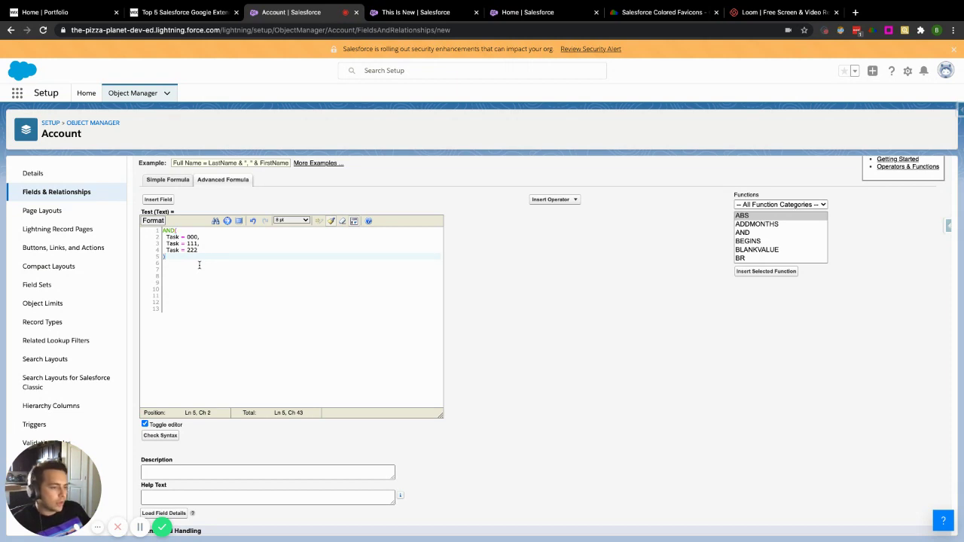
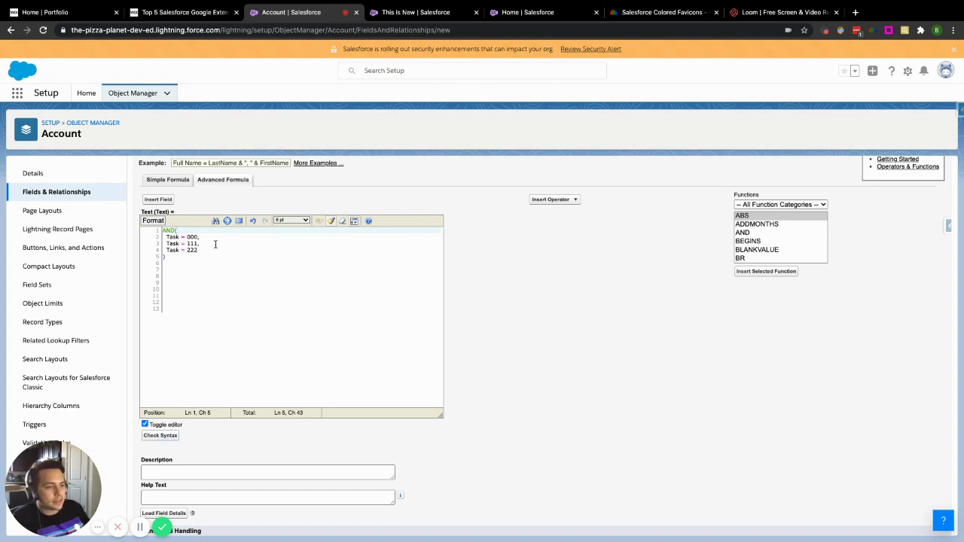
click(207, 250)
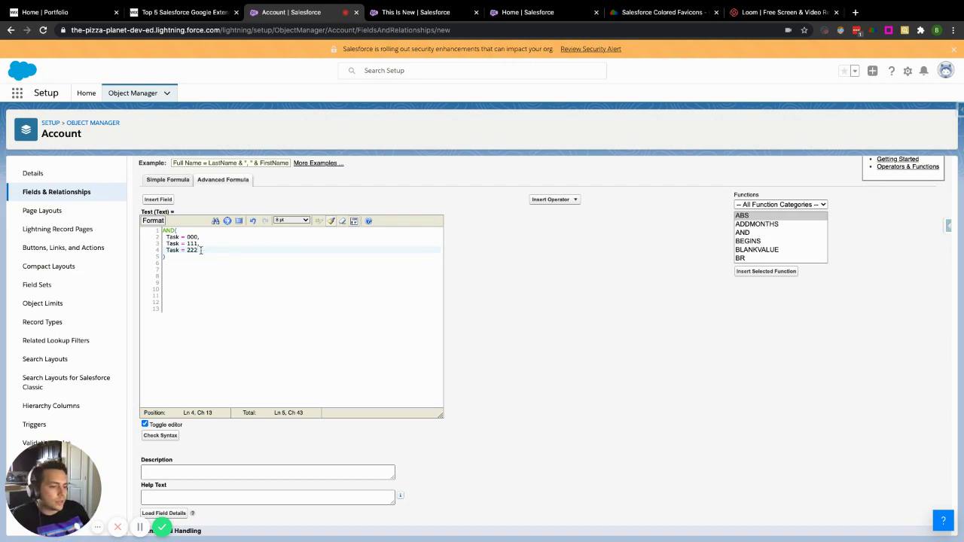
Step: Switch to the Top 5 Salesforce Google Extensions article and highlight the Enhanced Formula Editor's $4.99 price
click(219, 17)
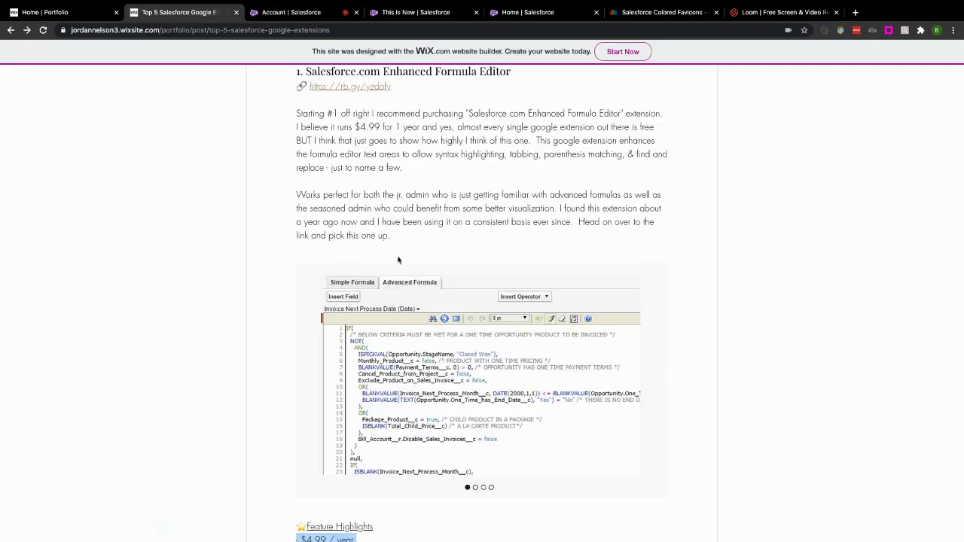
scroll(422, 254, up, 1)
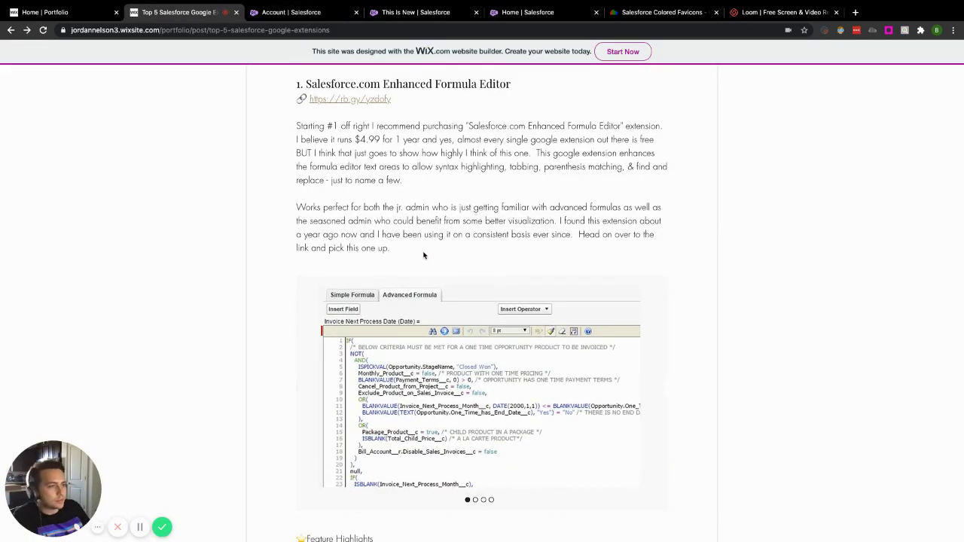
double_click(379, 139)
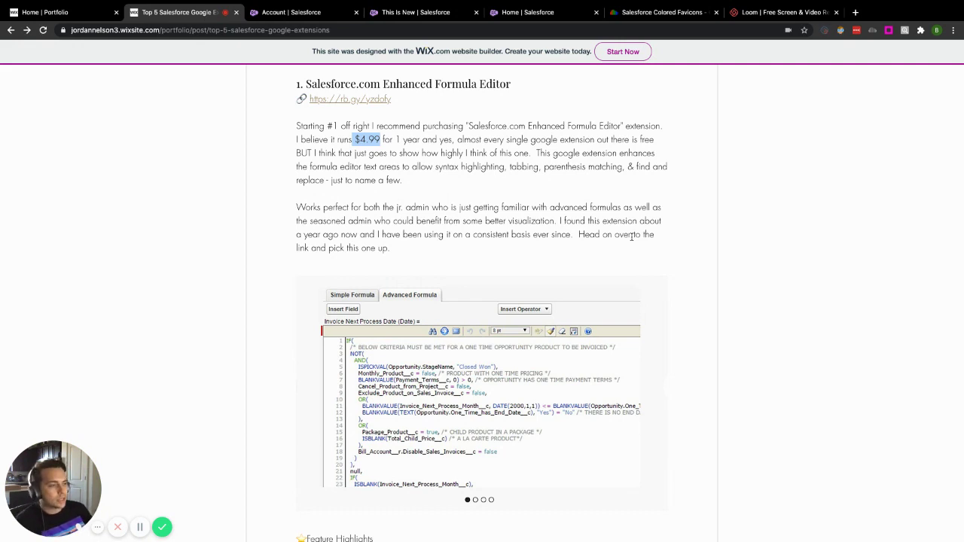
click(399, 246)
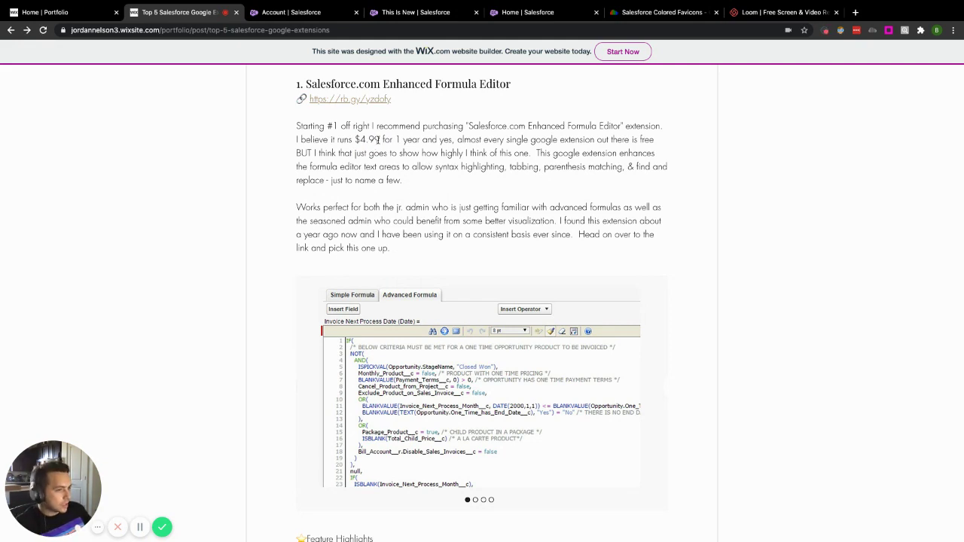
drag(380, 140, 349, 140)
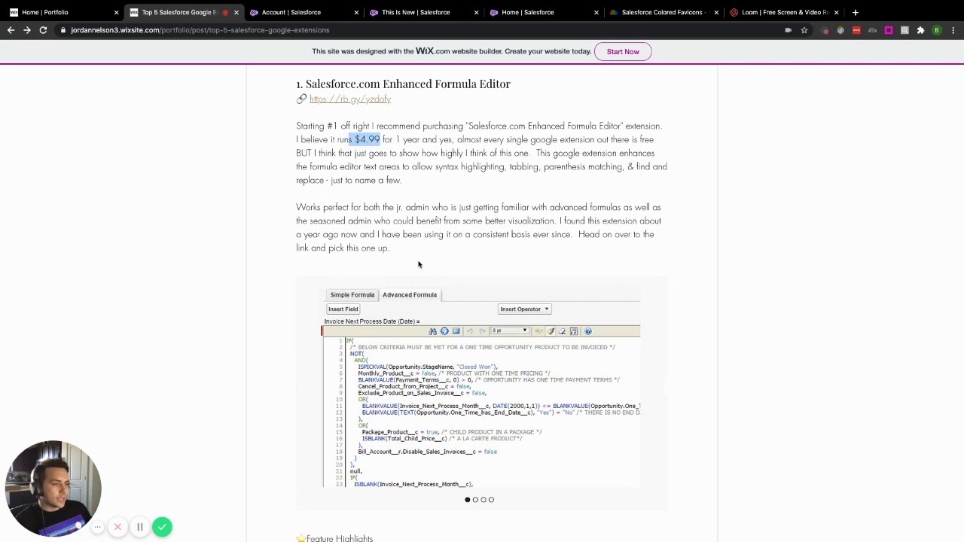
Step: Read the Enhanced Formula Editor's feature highlights and continue to the Salesforce Inspector section, highlighting its heading
scroll(419, 264, down, 1)
scroll(467, 256, down, 2)
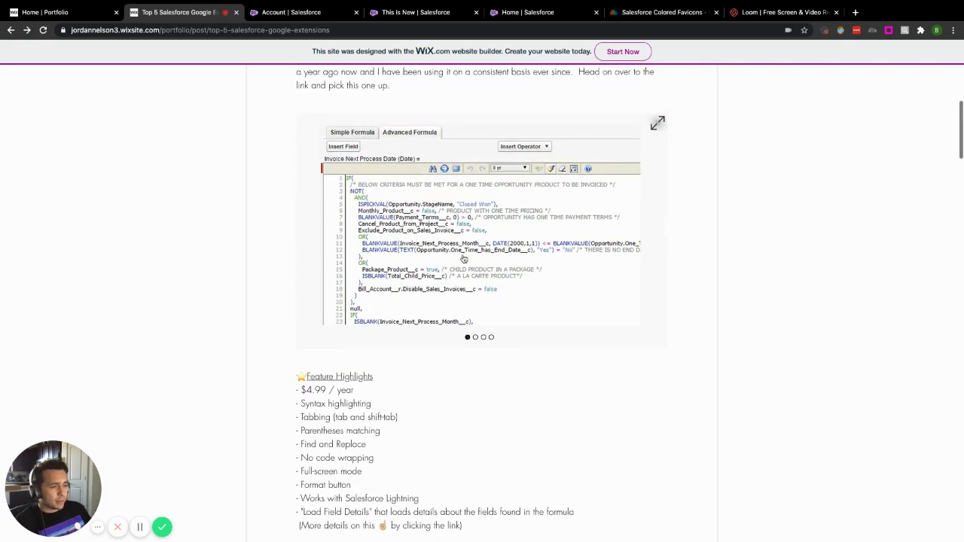
scroll(464, 260, down, 1)
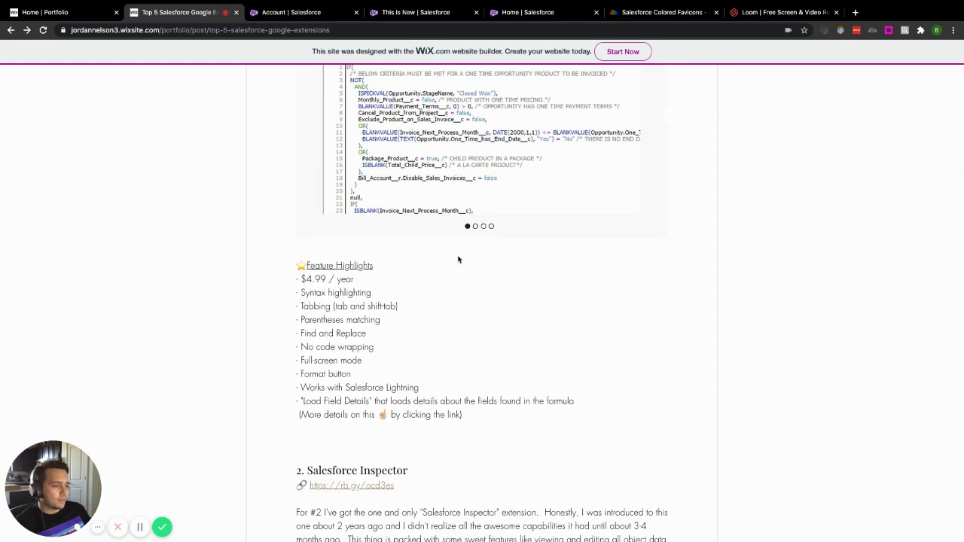
scroll(452, 259, down, 2)
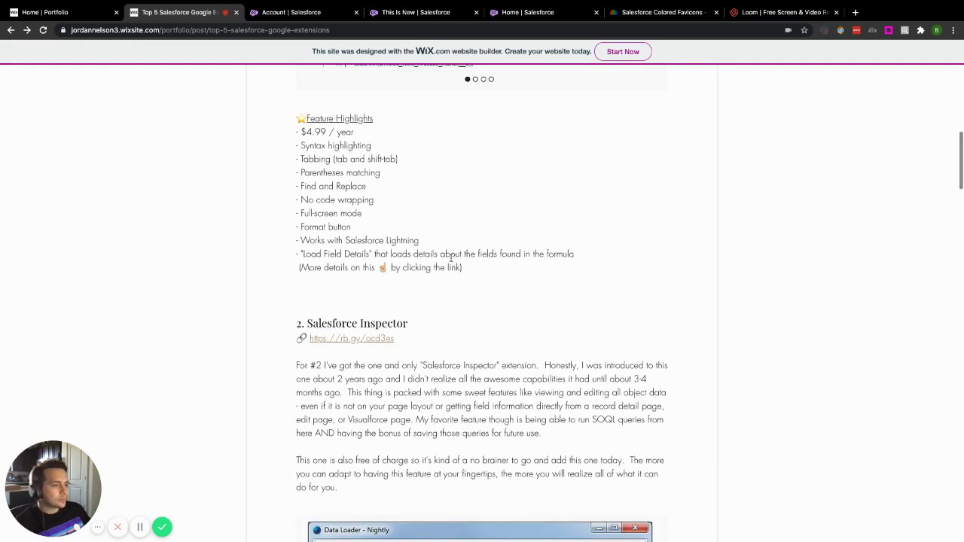
scroll(432, 283, down, 3)
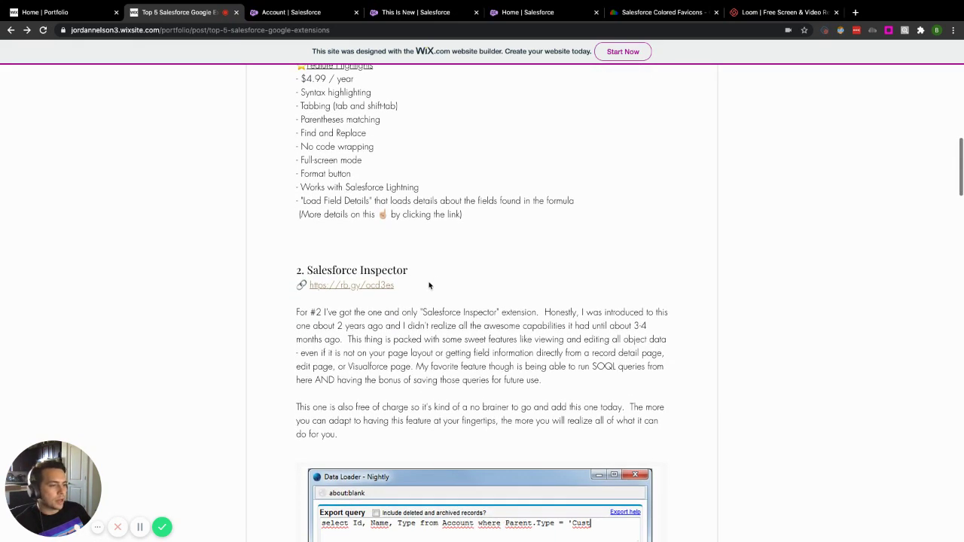
scroll(431, 288, up, 1)
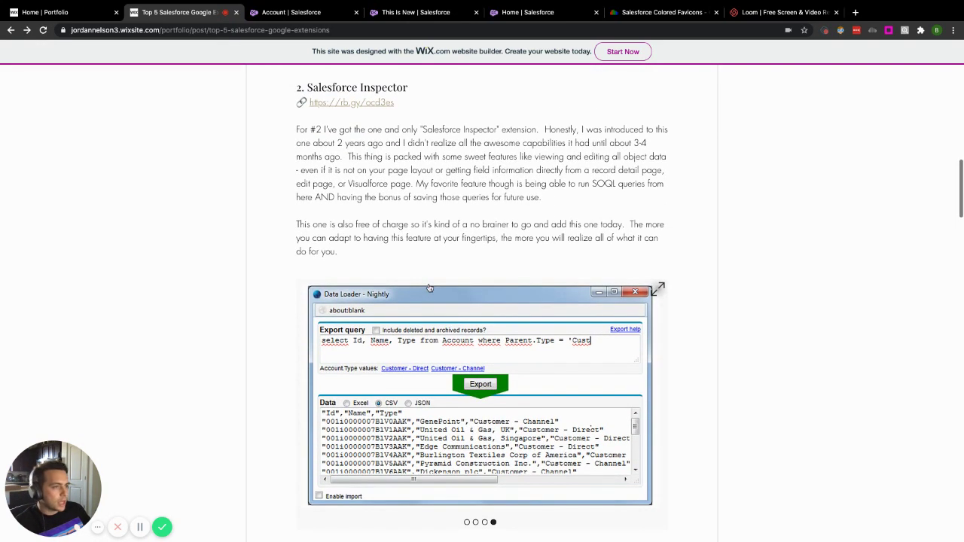
drag(421, 92, 323, 89)
click(474, 103)
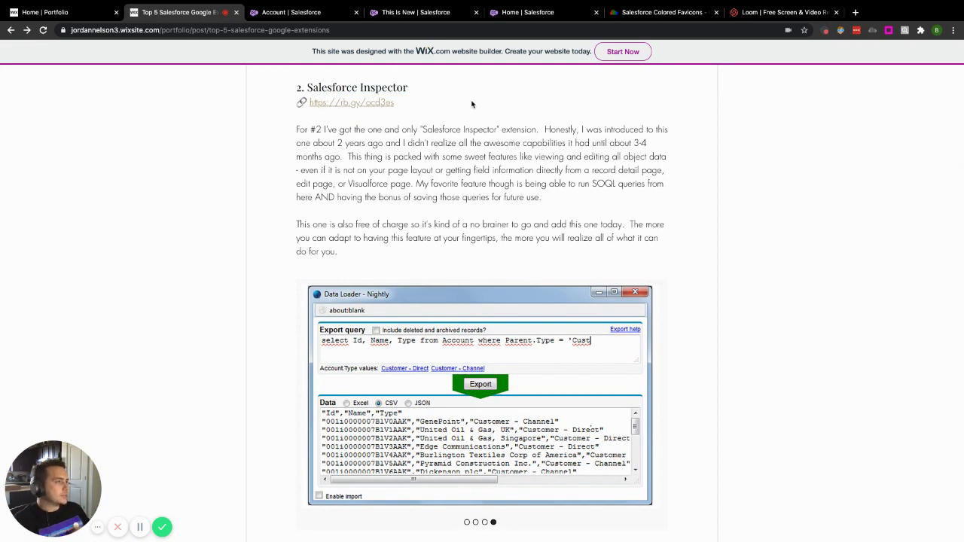
Step: Switch to the This Is New opportunity record, take the browser out of full screen and open the Salesforce Inspector popup
click(392, 12)
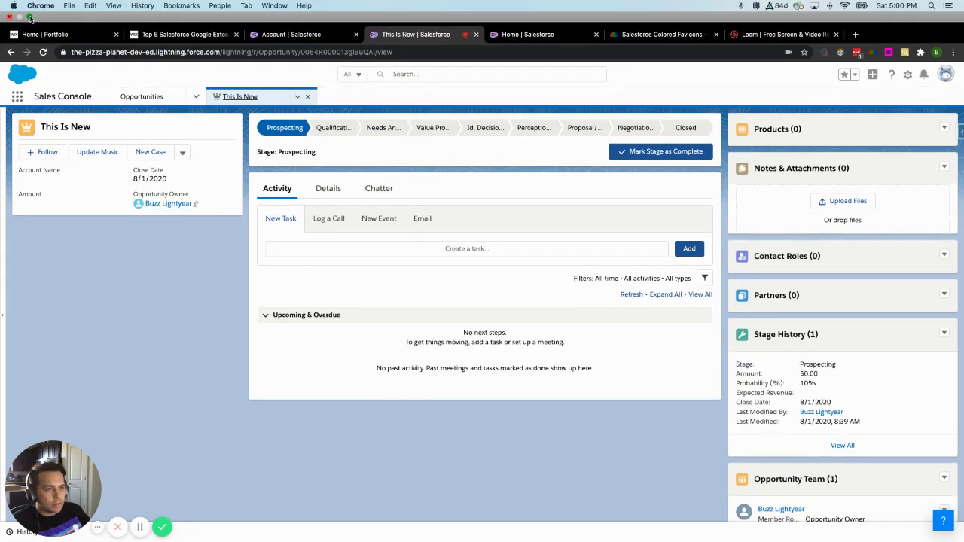
click(29, 16)
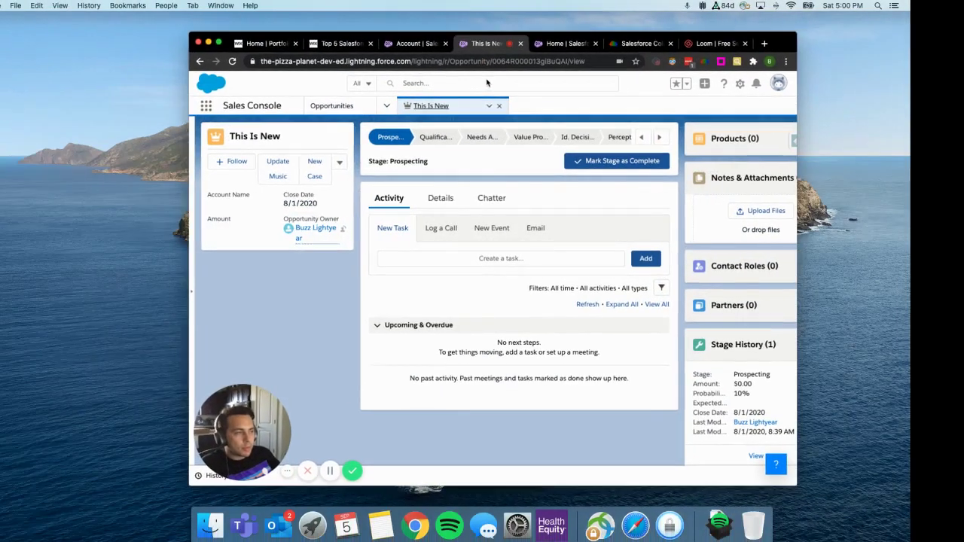
click(789, 142)
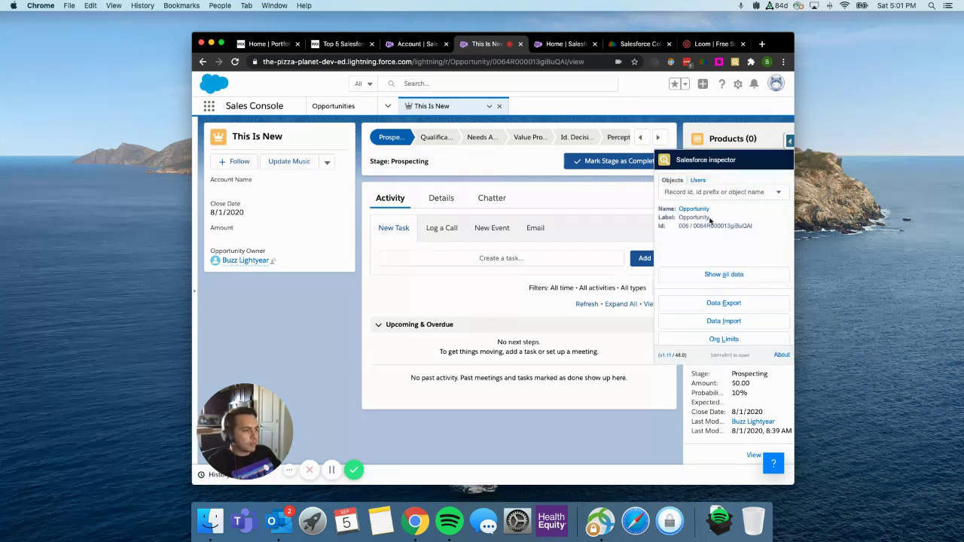
Step: Highlight the Opportunity label and the record Id in the Salesforce Inspector popup and look over its remaining options
drag(716, 220, 681, 218)
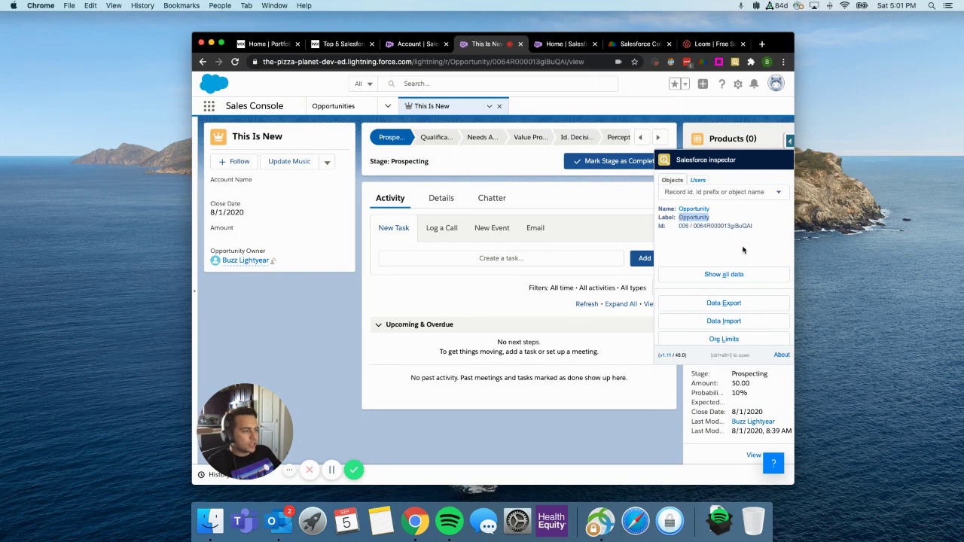
drag(755, 229, 696, 227)
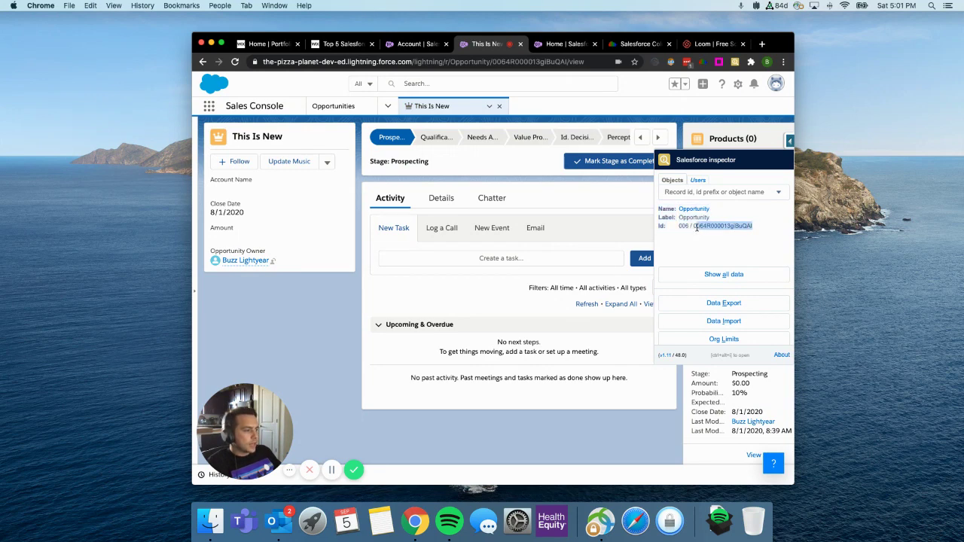
click(739, 248)
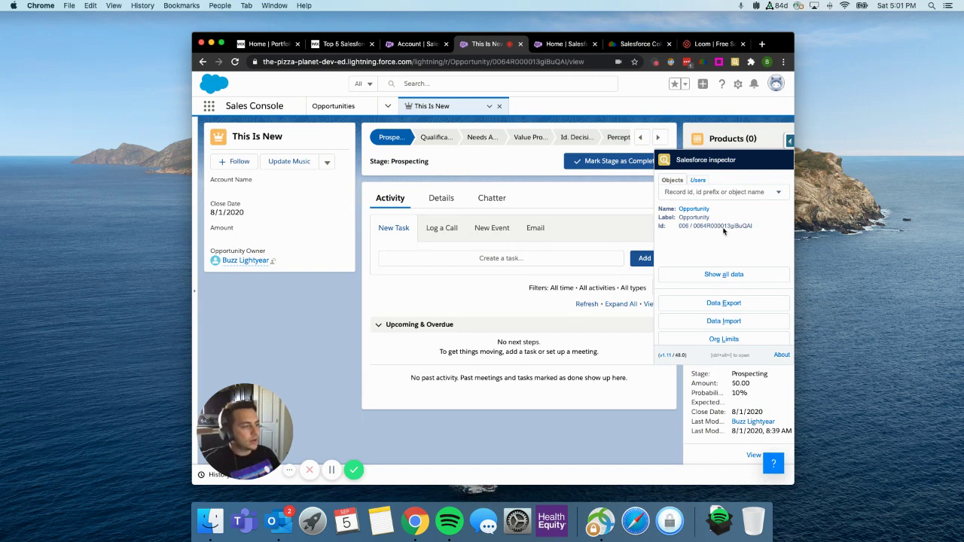
drag(756, 228, 693, 228)
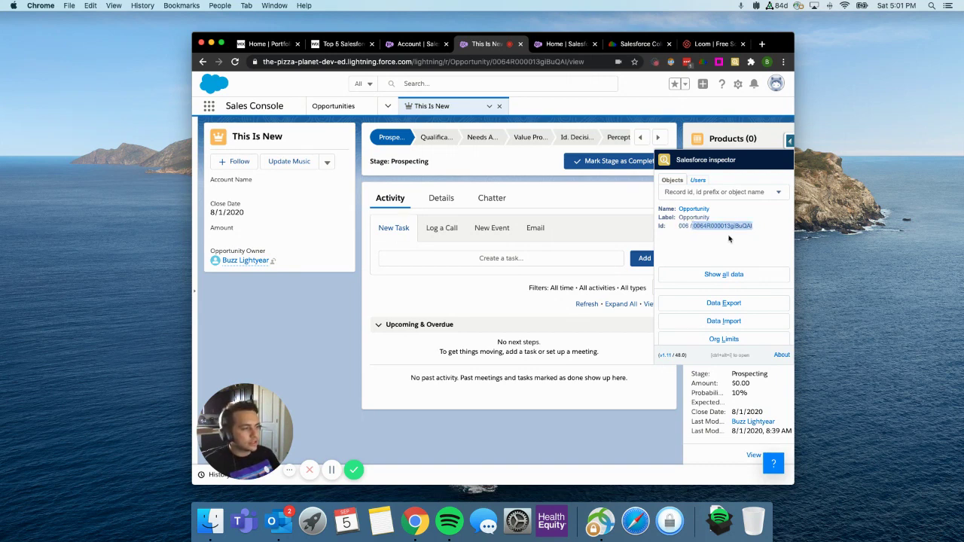
scroll(726, 274, down, 3)
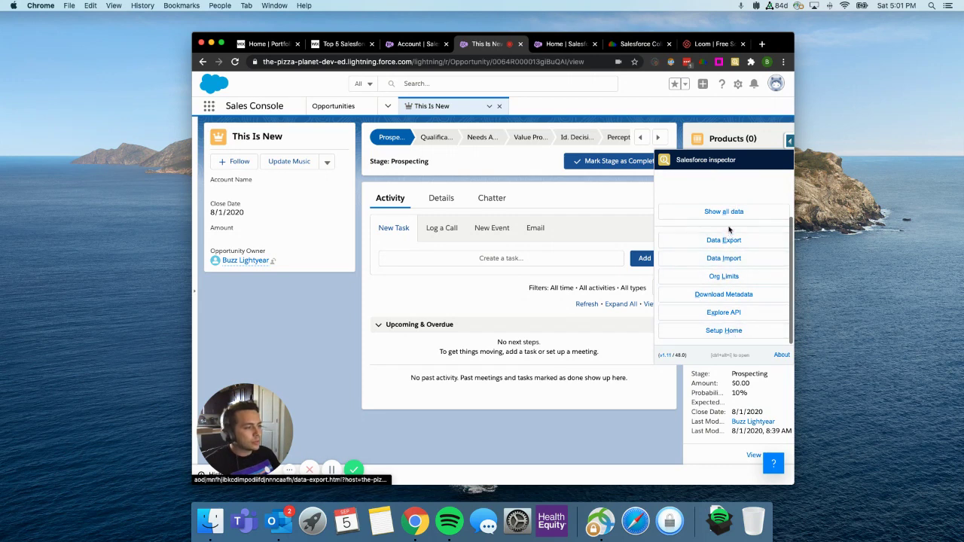
scroll(729, 273, up, 2)
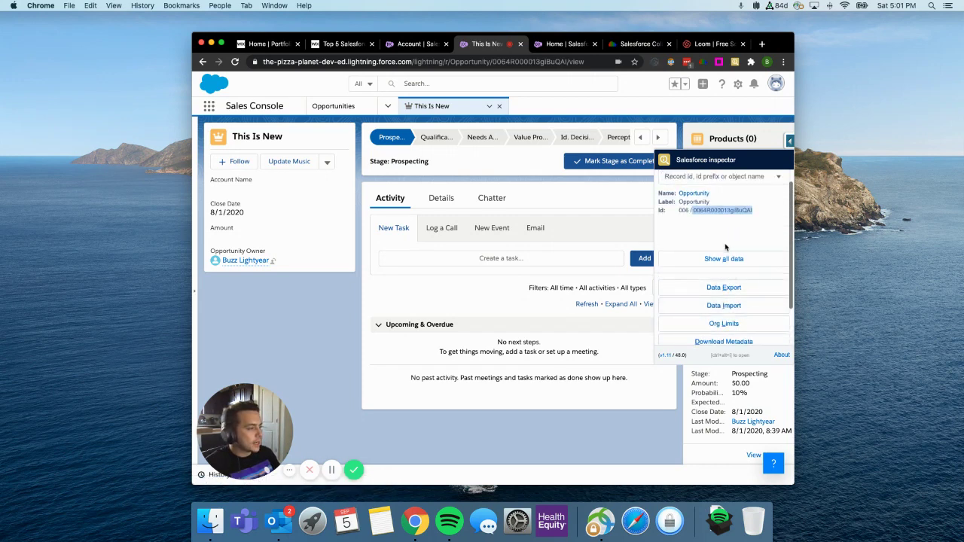
scroll(729, 246, up, 1)
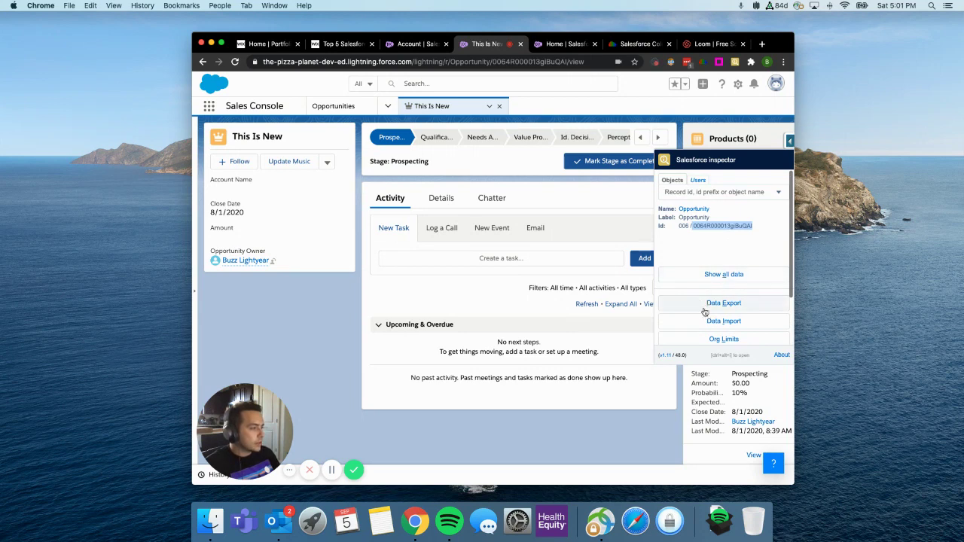
Step: Open the Inspector's Show all data and Data Export pages in separate new browser tabs
right_click(735, 276)
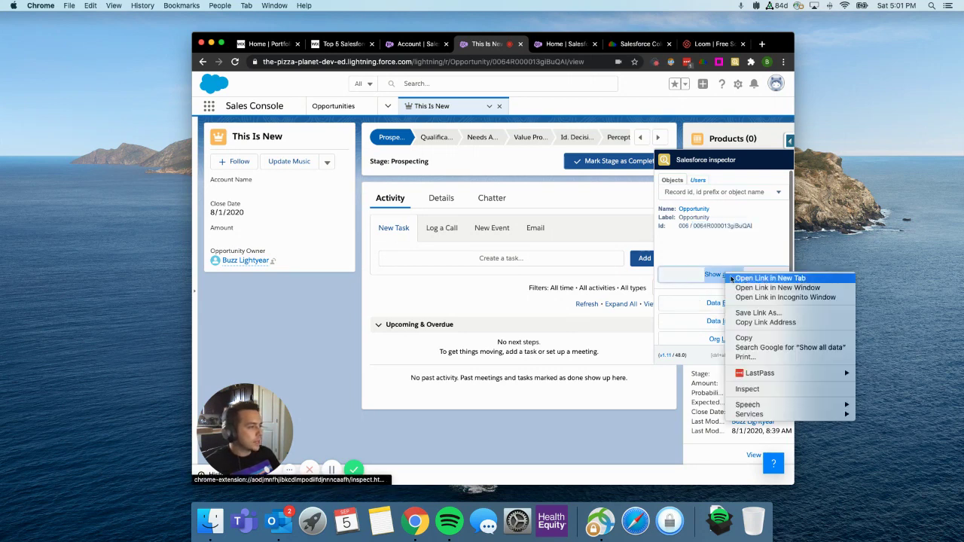
click(754, 280)
right_click(718, 304)
click(757, 306)
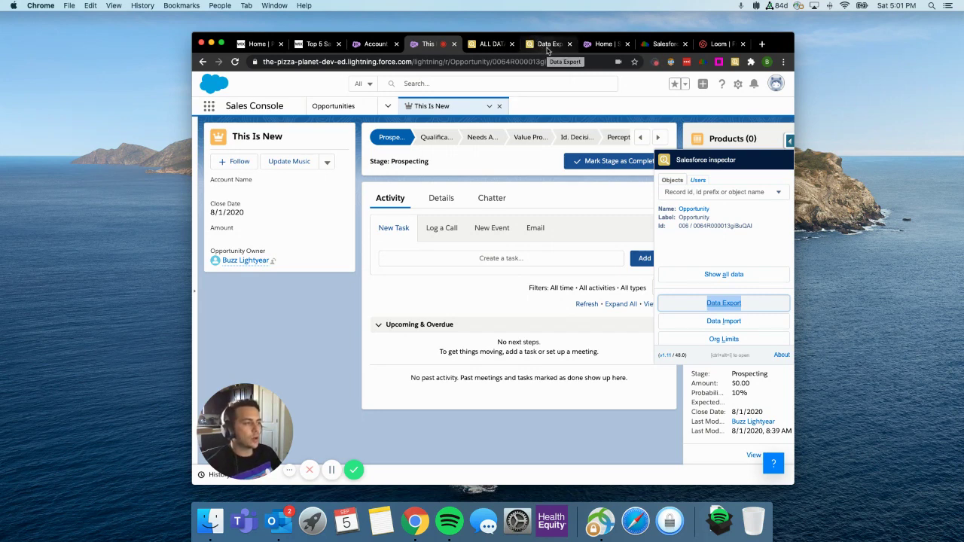
Step: Switch to the all-data page and examine the opportunity's field API names, labels, types and values, including the Lead Source picklist values
click(490, 45)
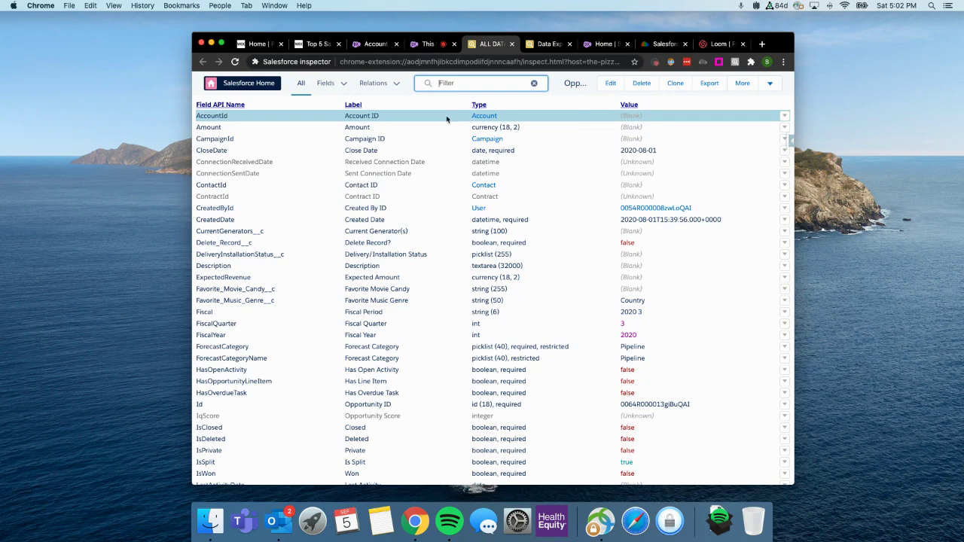
scroll(485, 221, down, 4)
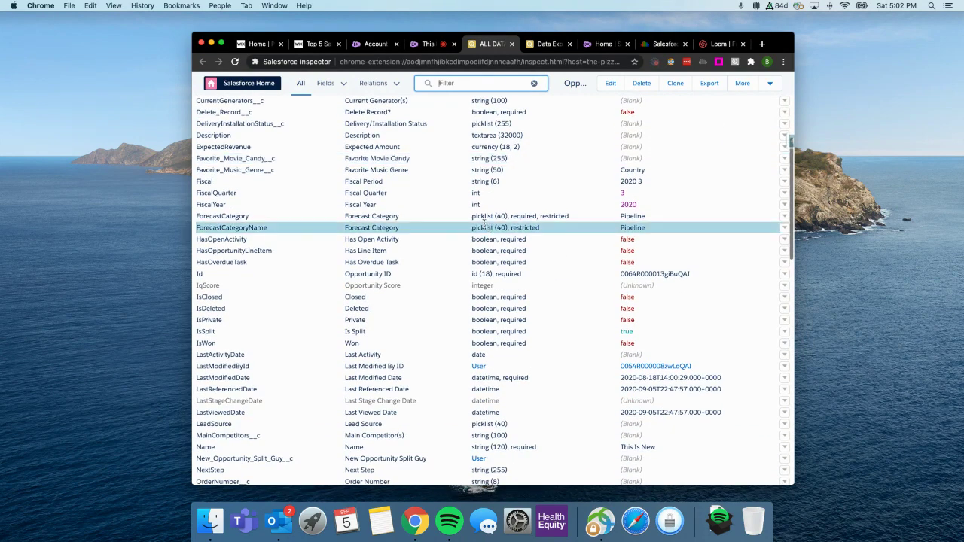
scroll(485, 221, down, 6)
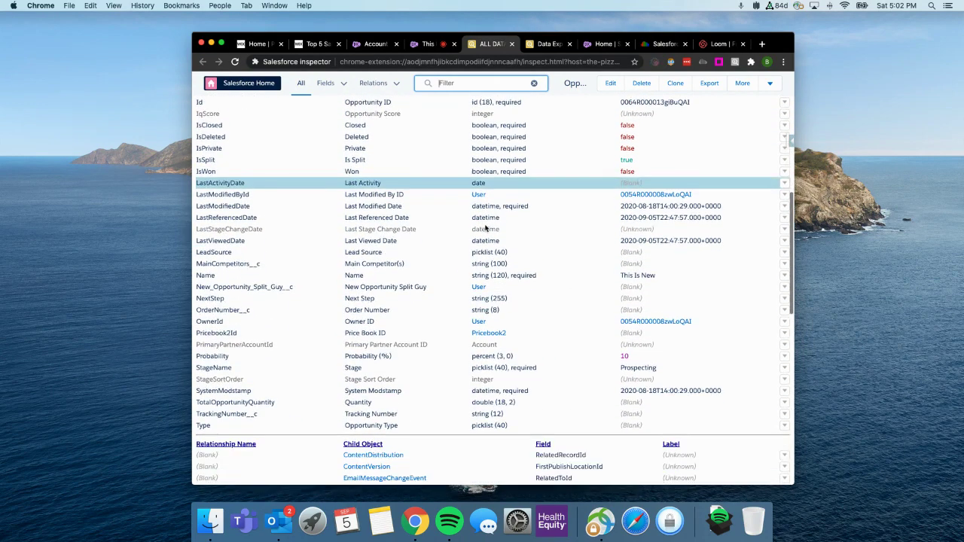
mouse_move(481, 218)
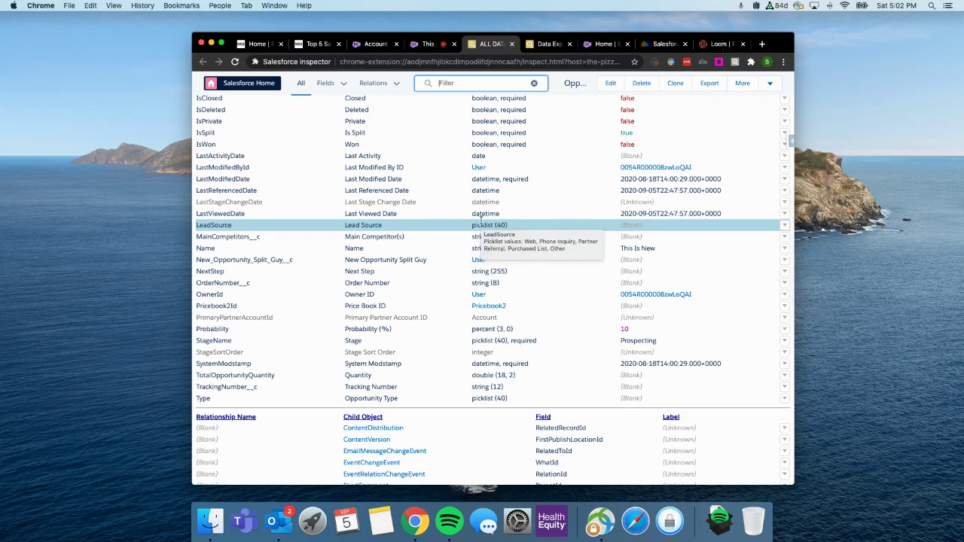
scroll(482, 207, up, 10)
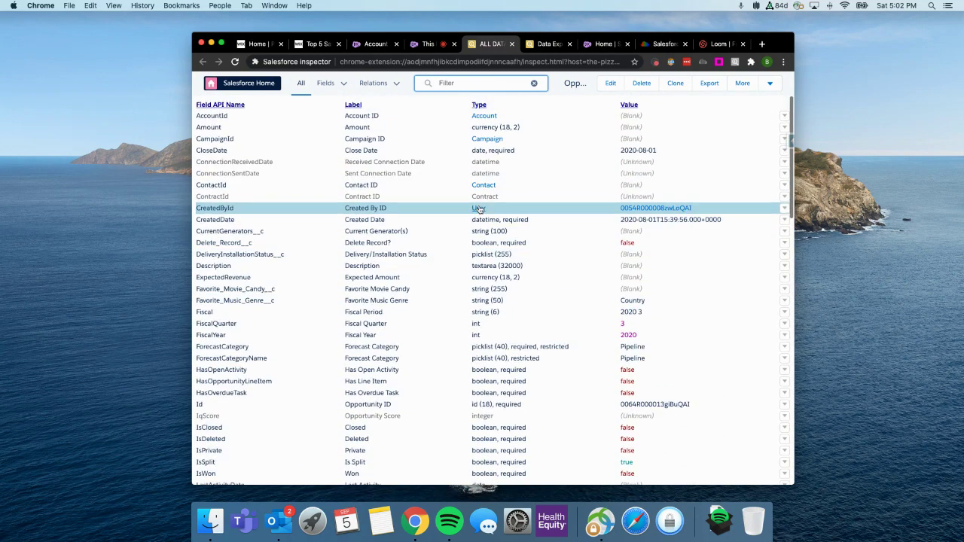
Step: Enter the test text fdsfs as the AccountId value, clear it, and try to edit the Fiscal Quarter value
double_click(625, 116)
text(fdsfs)
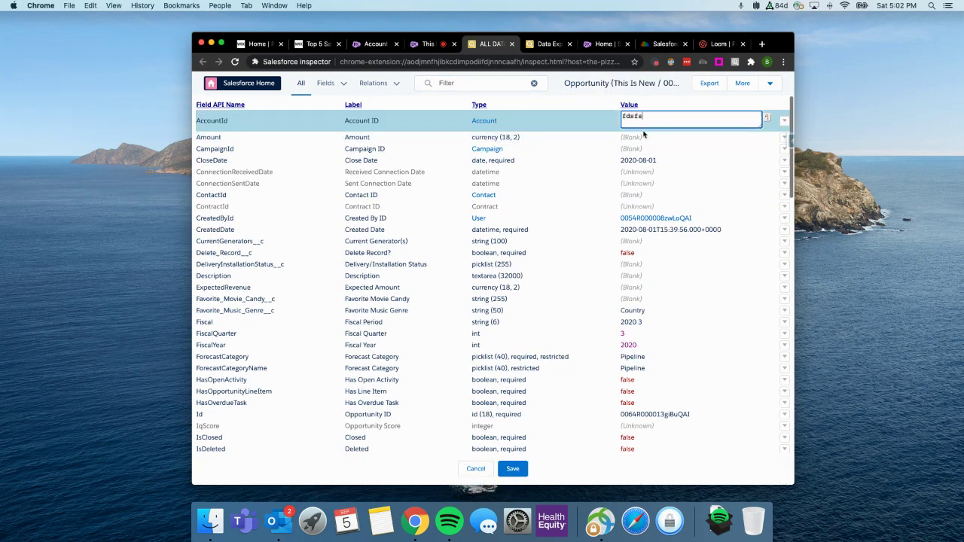
key(BackSpace)
key(BackSpace)
key(BackSpace)
key(BackSpace)
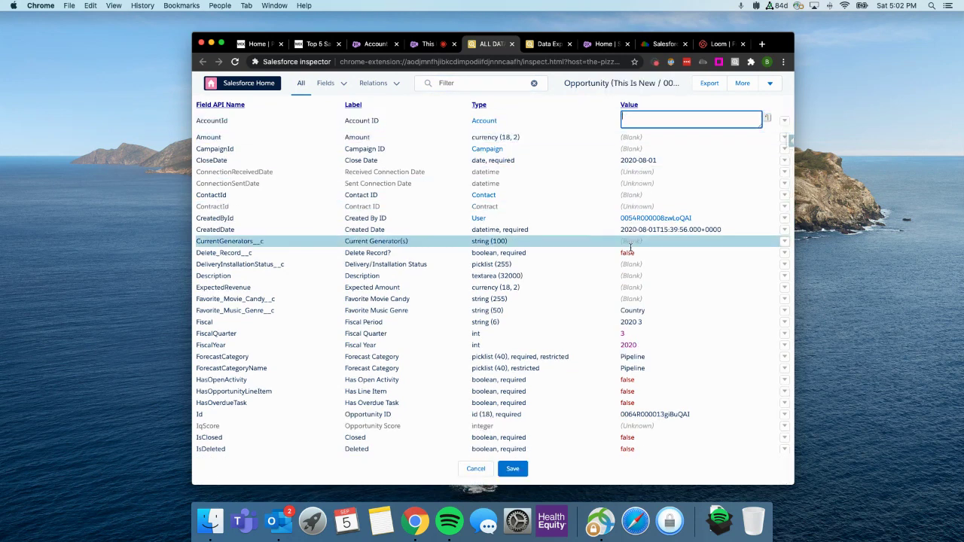
click(630, 284)
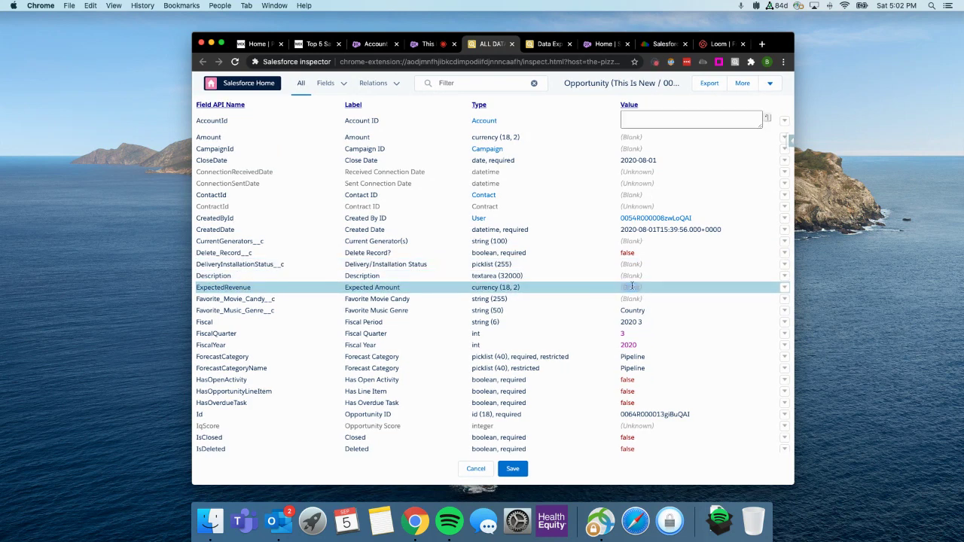
double_click(626, 335)
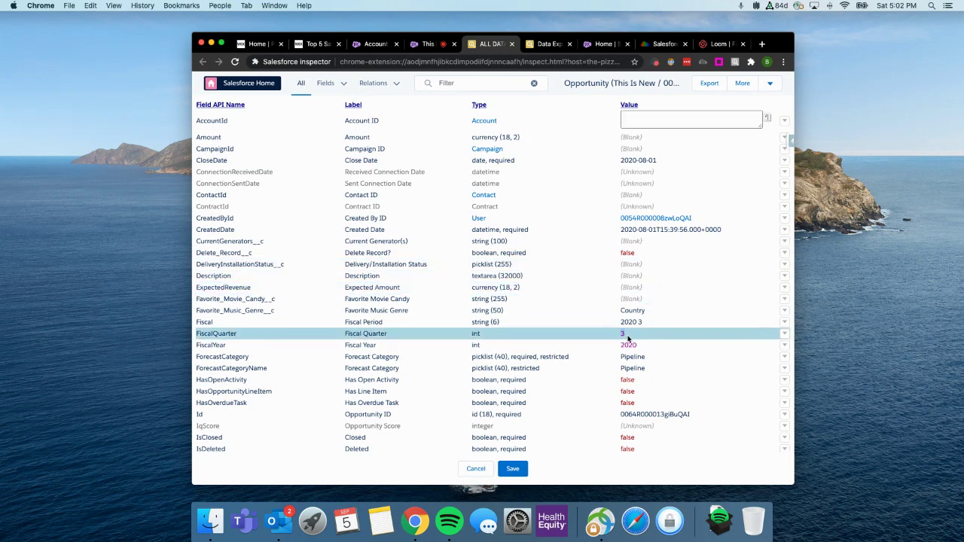
Step: Enter the test text dsfs as the AccountId value and close the all-data page without saving
click(624, 120)
text(dsfs)
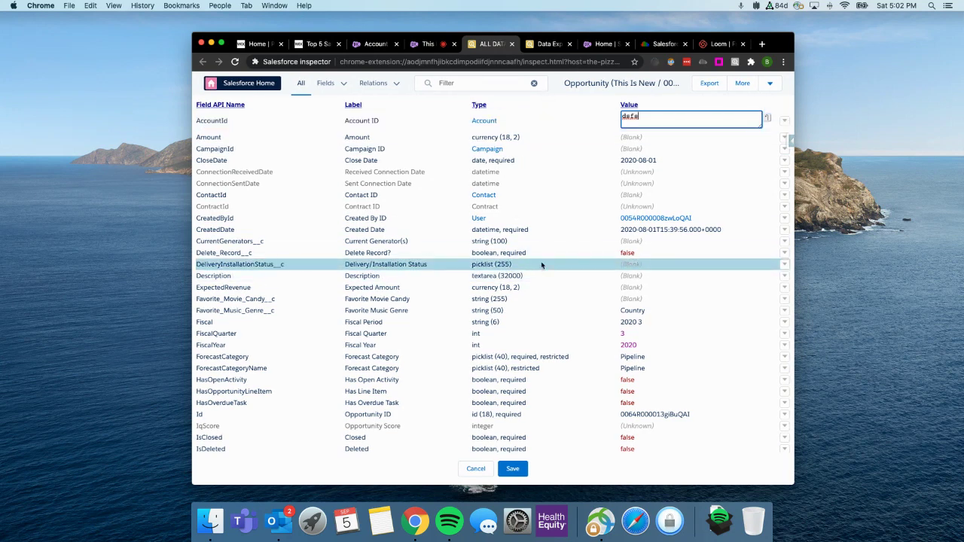
mouse_move(542, 266)
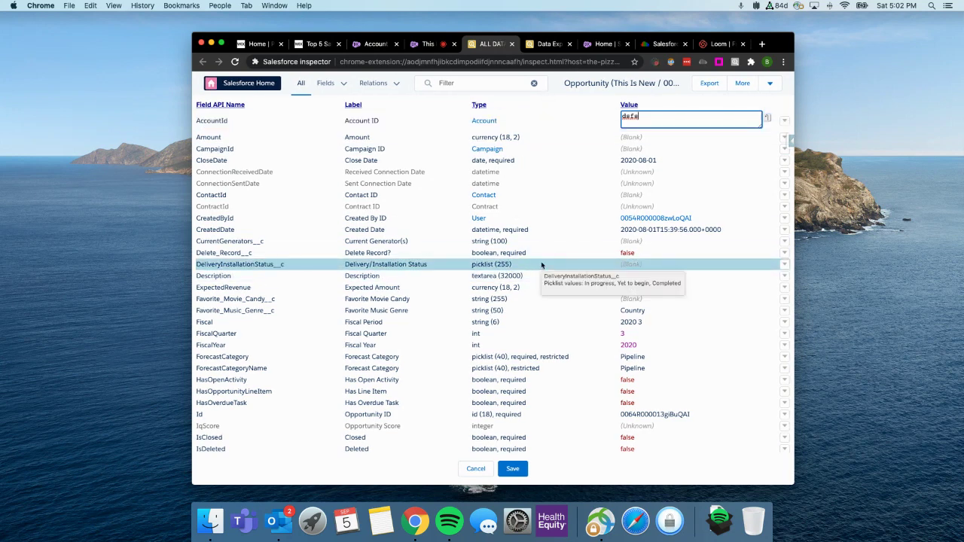
click(557, 89)
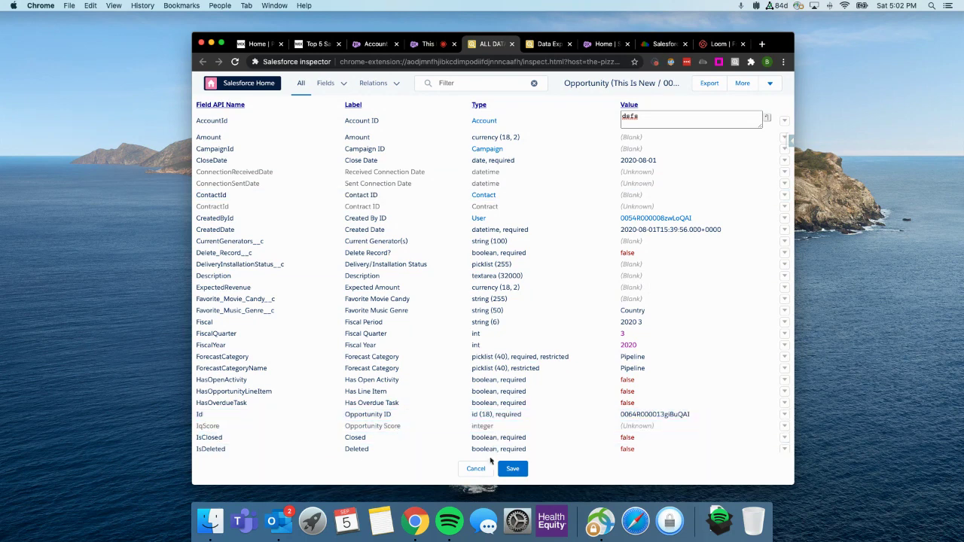
click(511, 44)
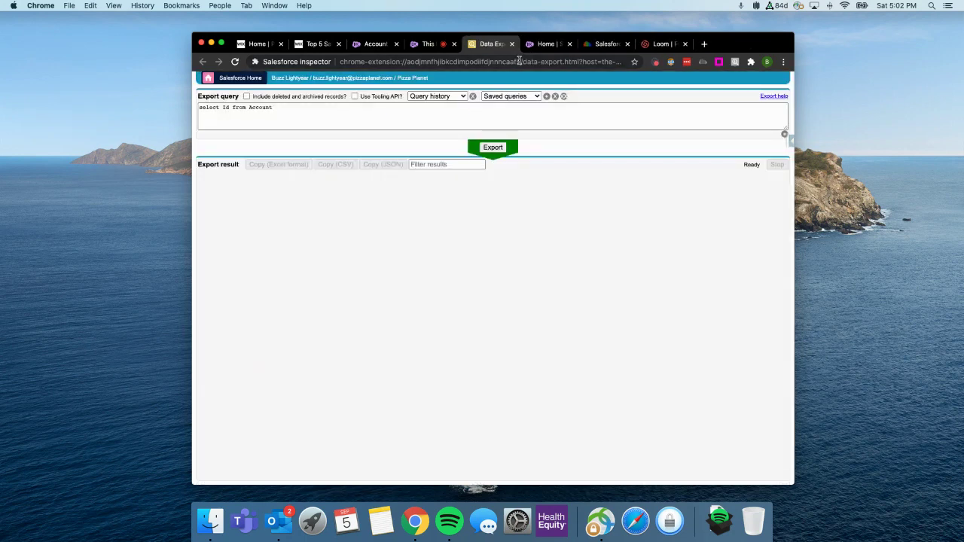
Step: Examine the query history and saved queries lists on the Data Export page
click(298, 110)
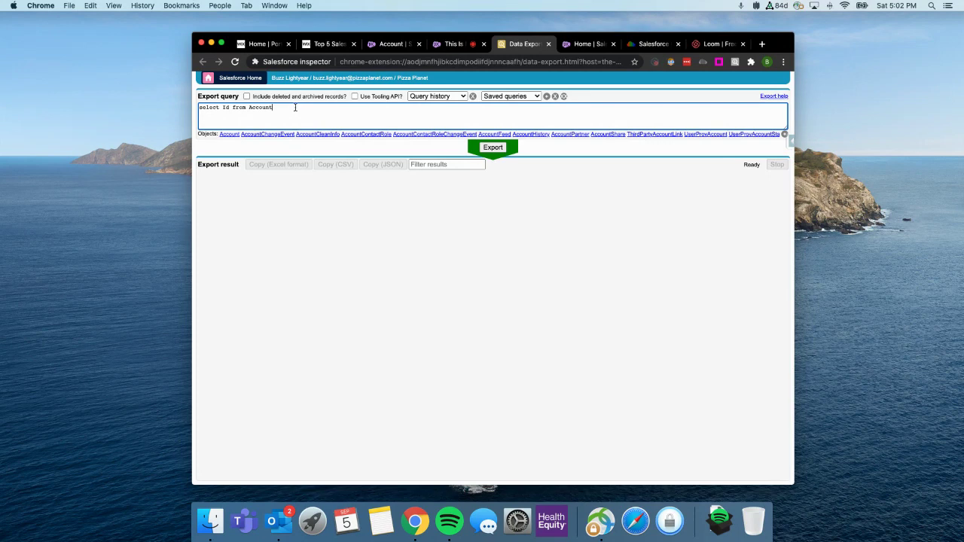
click(448, 98)
click(450, 98)
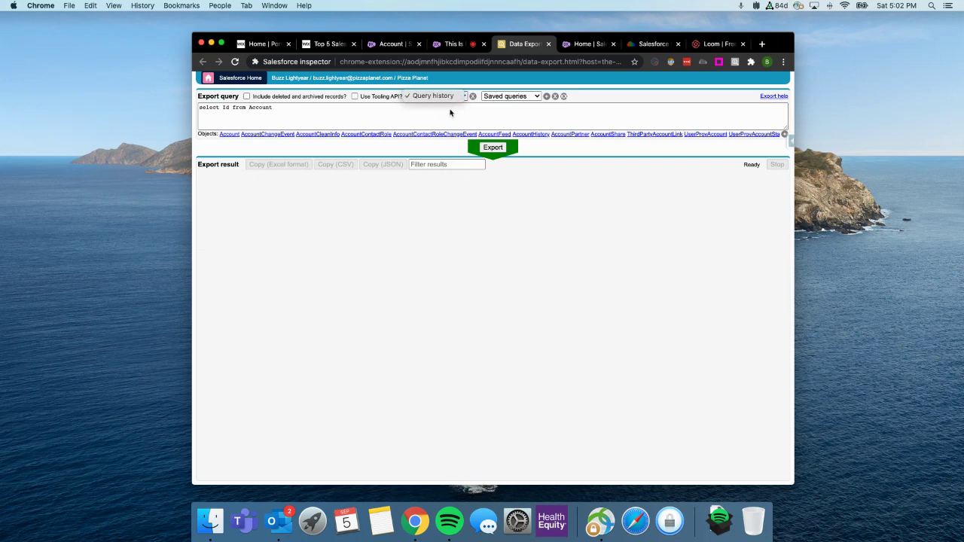
click(454, 98)
click(454, 98)
click(520, 96)
click(516, 111)
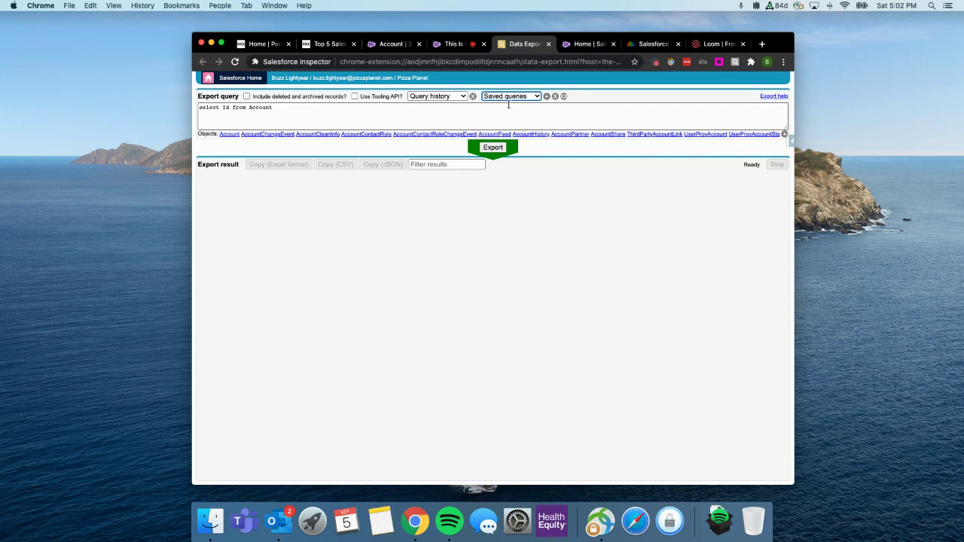
click(509, 97)
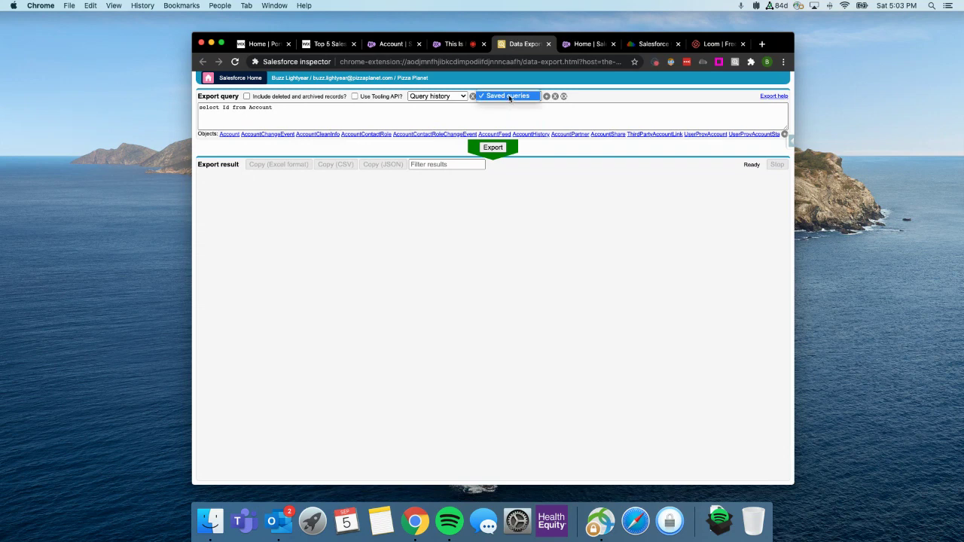
click(509, 97)
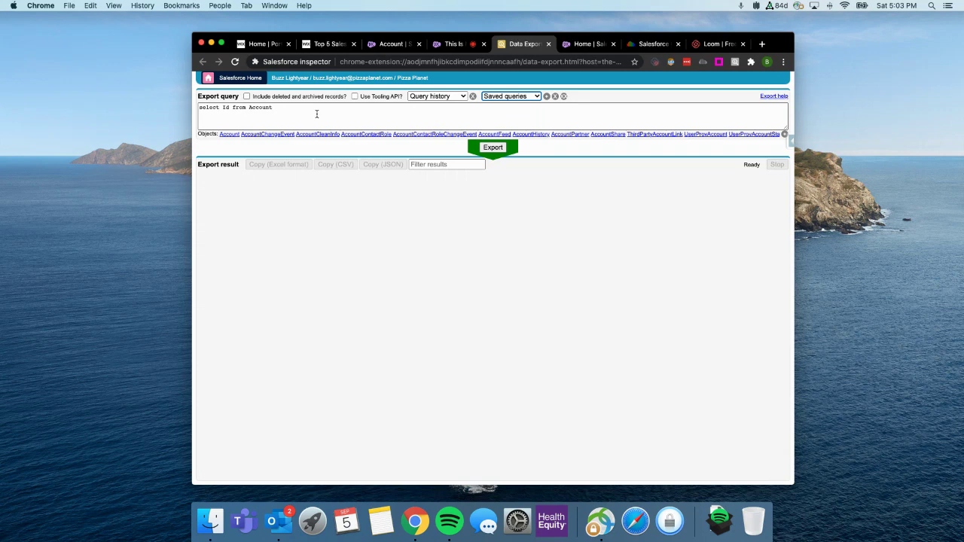
click(508, 97)
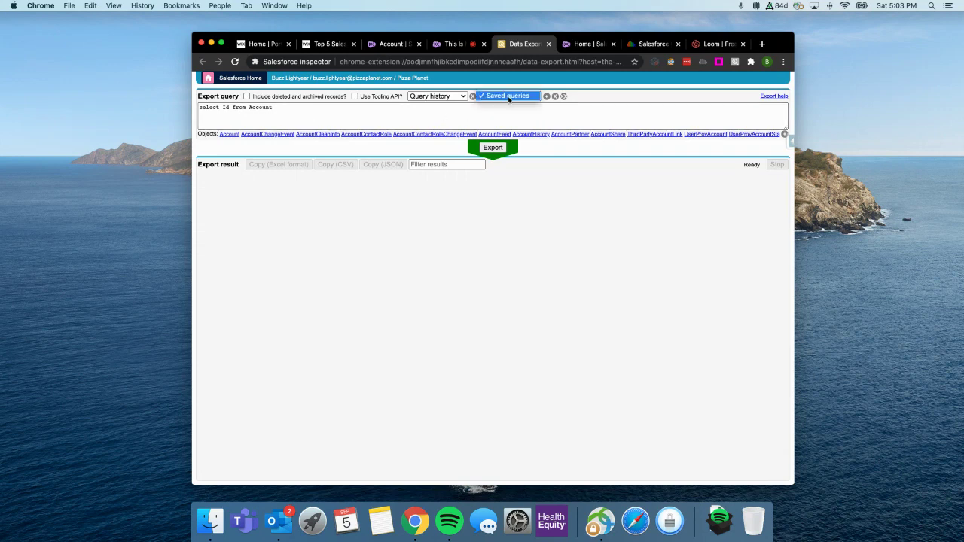
click(509, 98)
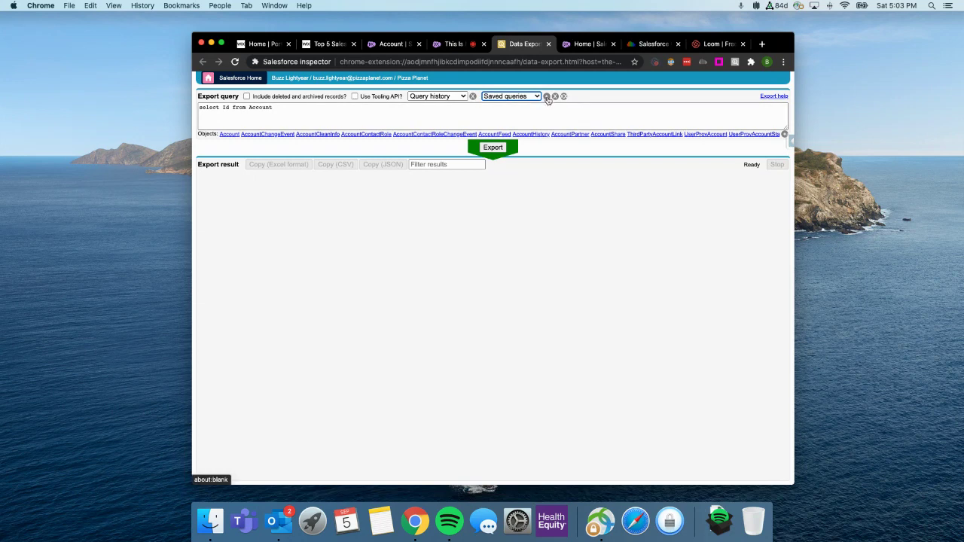
Step: Move the from clause of the export query to its own line and rewrite the select keyword as SELECT
click(286, 110)
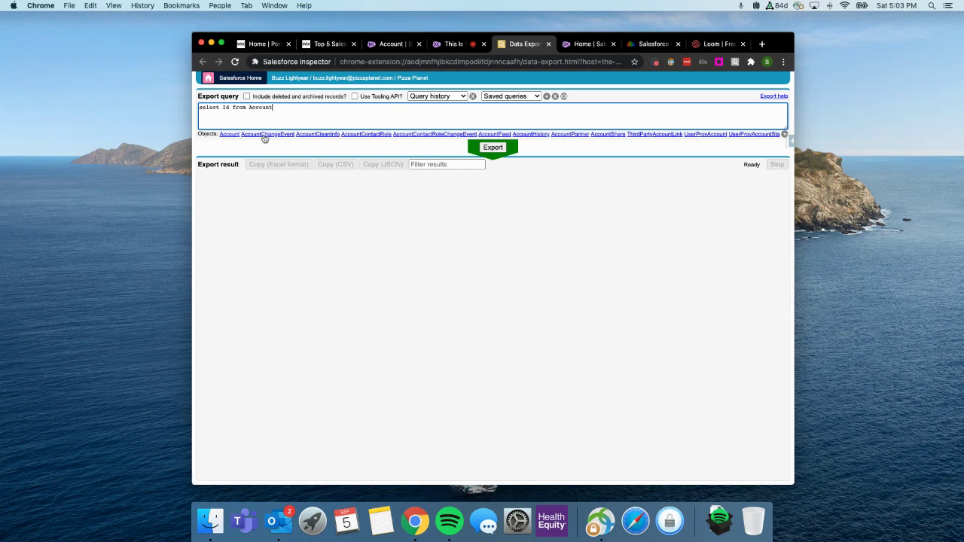
click(232, 107)
key(Return)
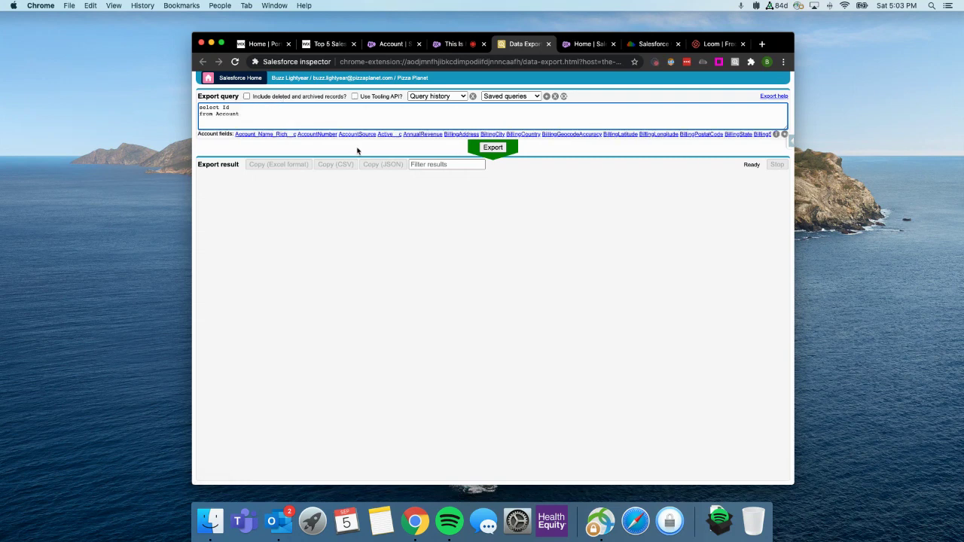
double_click(207, 107)
text(SELECT)
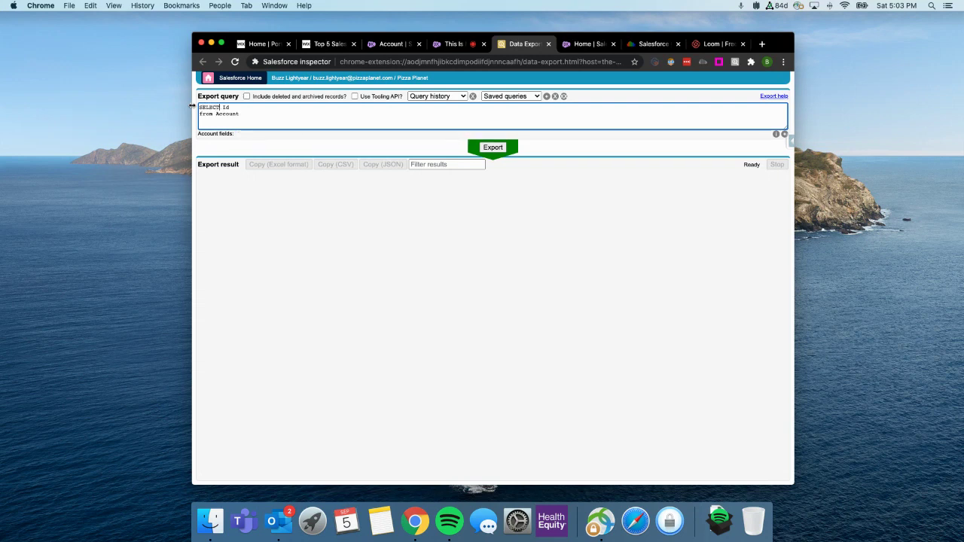
Step: Rewrite the from keyword before Account as FROM and return the text cursor to the SELECT Id line
click(210, 113)
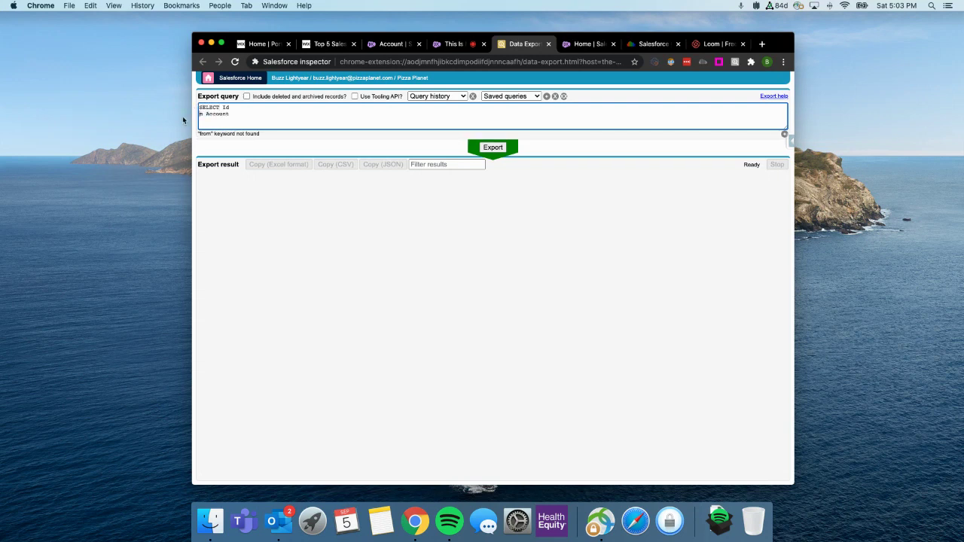
key(BackSpace)
key(BackSpace)
key(BackSpace)
text(FROM)
key(Delete)
double_click(226, 114)
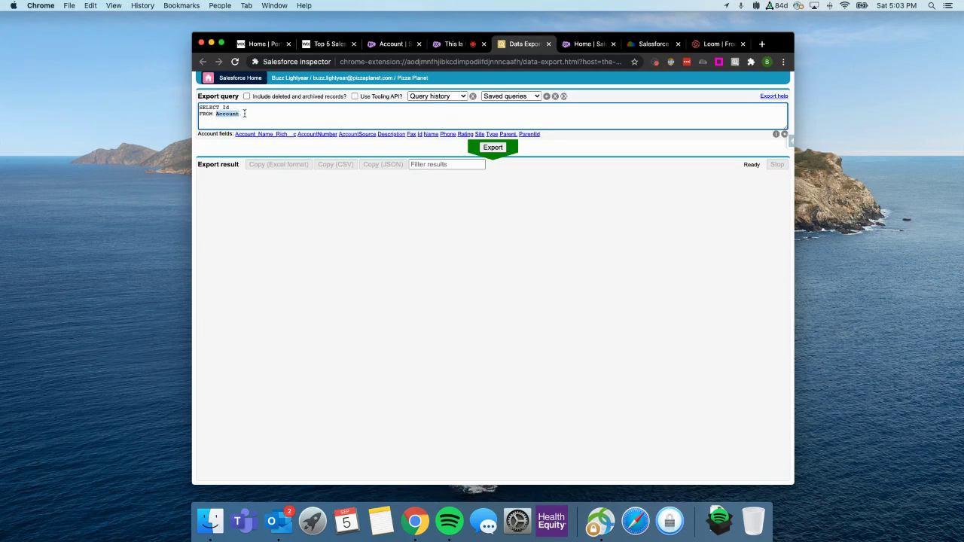
click(249, 114)
key(Up)
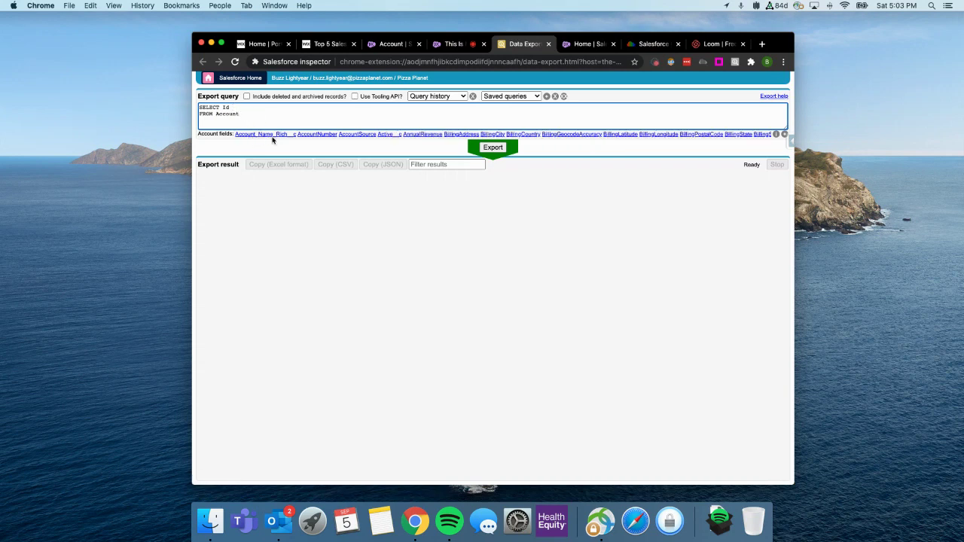
Step: Add the AccountNumber, AnnualRevenue and BillingGeocodeAccuracy fields after Id on the SELECT line of the Account query
text(,)
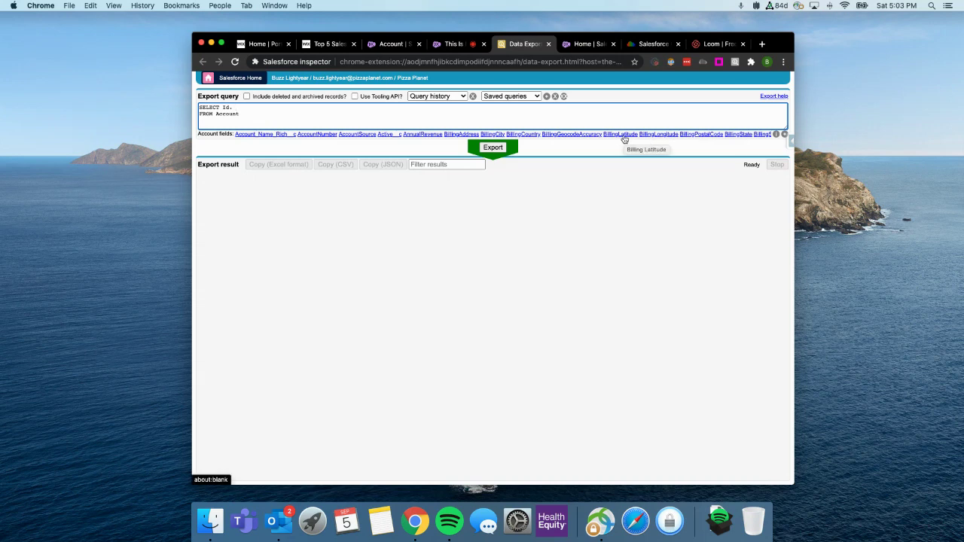
click(316, 135)
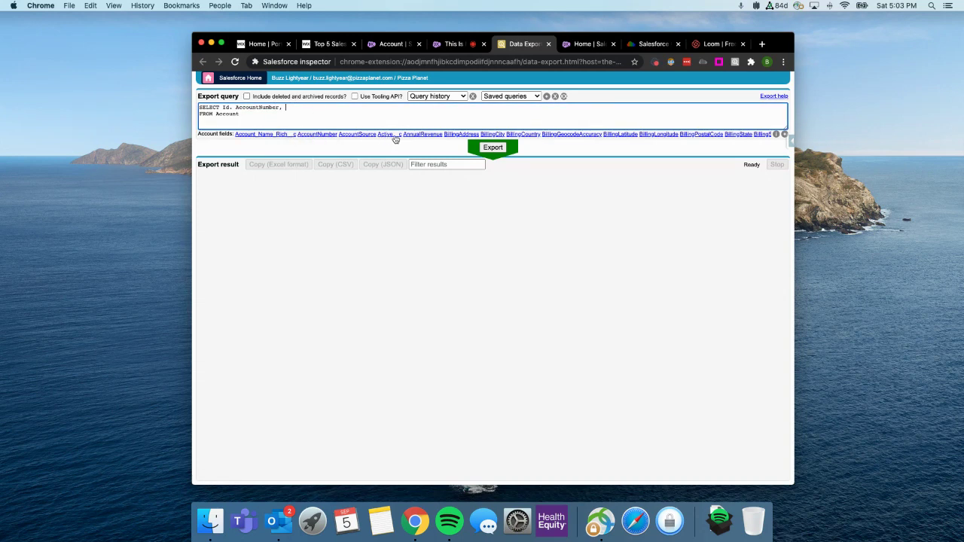
click(427, 135)
click(594, 135)
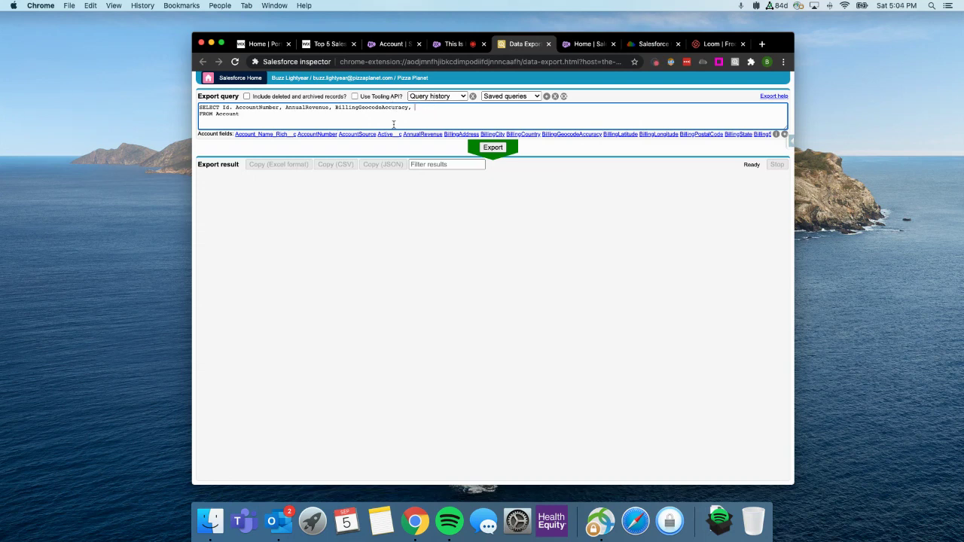
Step: Close the Data Export page and read section 3, Salesforce Colored Favicons, in the Top 5 Salesforce extensions article
click(549, 44)
click(329, 44)
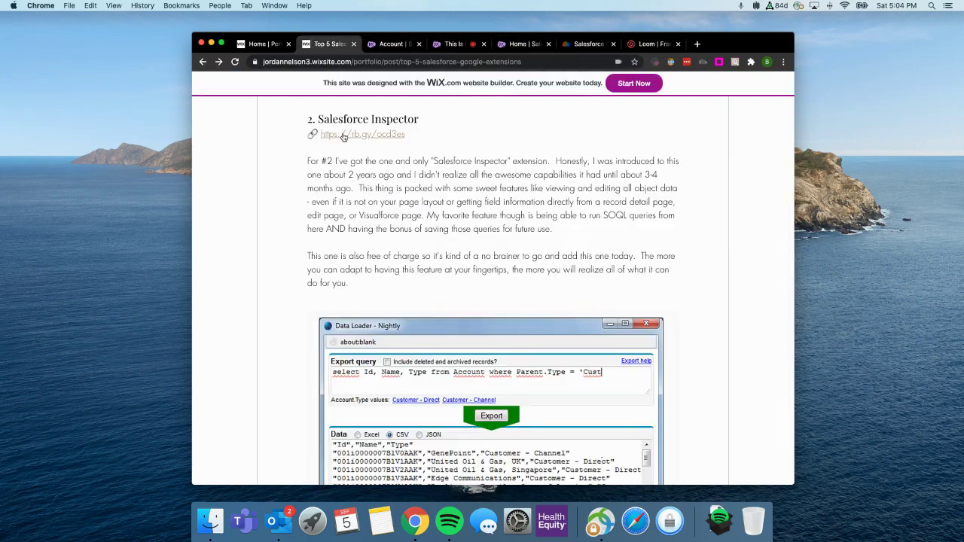
scroll(399, 243, down, 5)
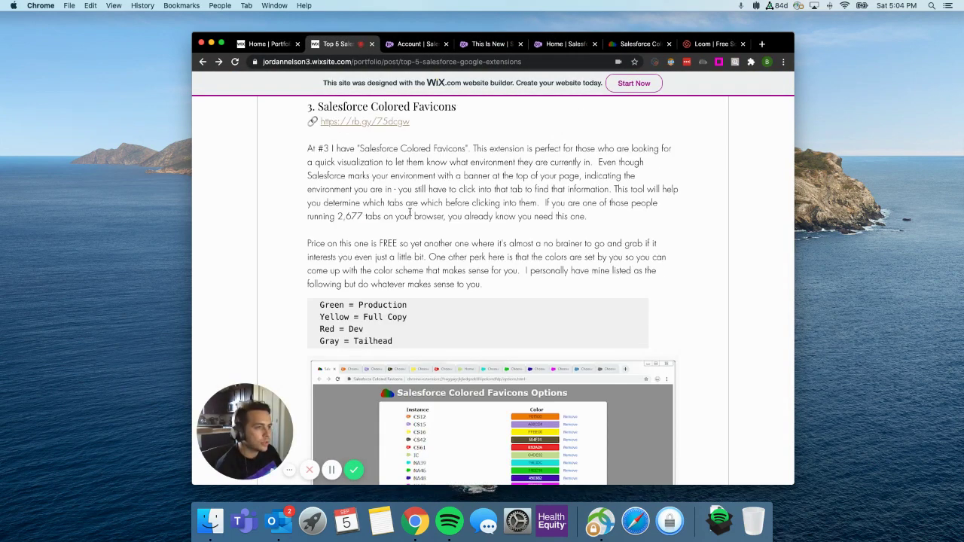
drag(459, 110, 324, 113)
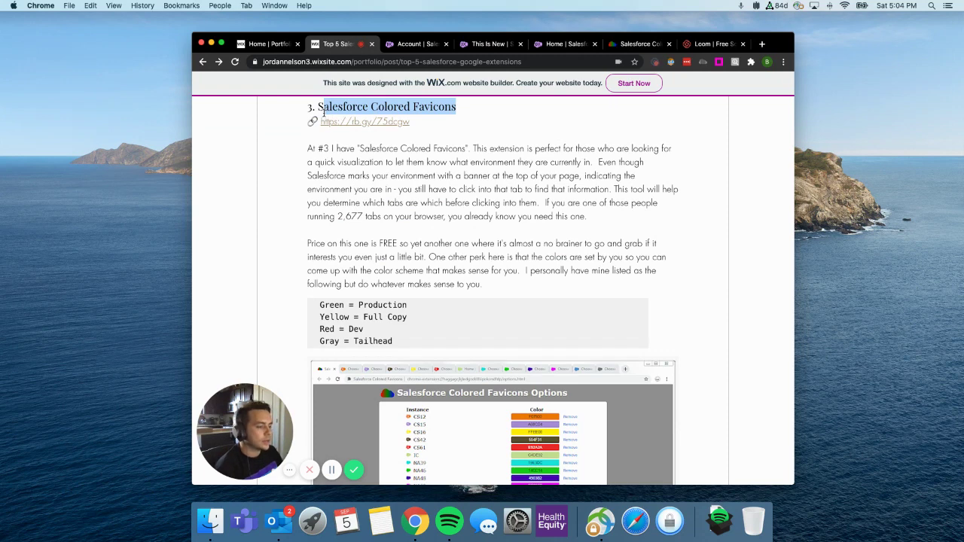
click(476, 113)
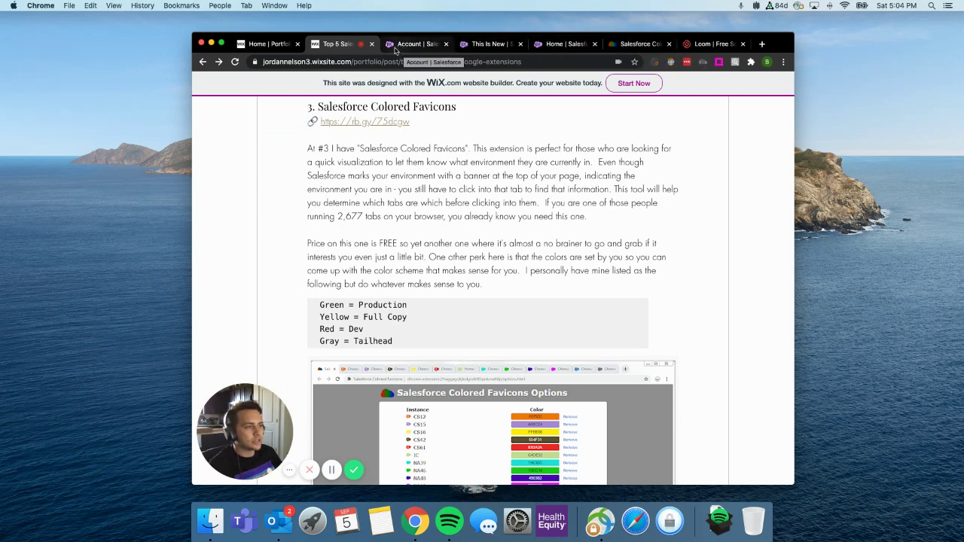
Step: Look at the open Account and This Is New Salesforce tabs and return to the article
key(ctrl+Tab)
key(ctrl+Tab)
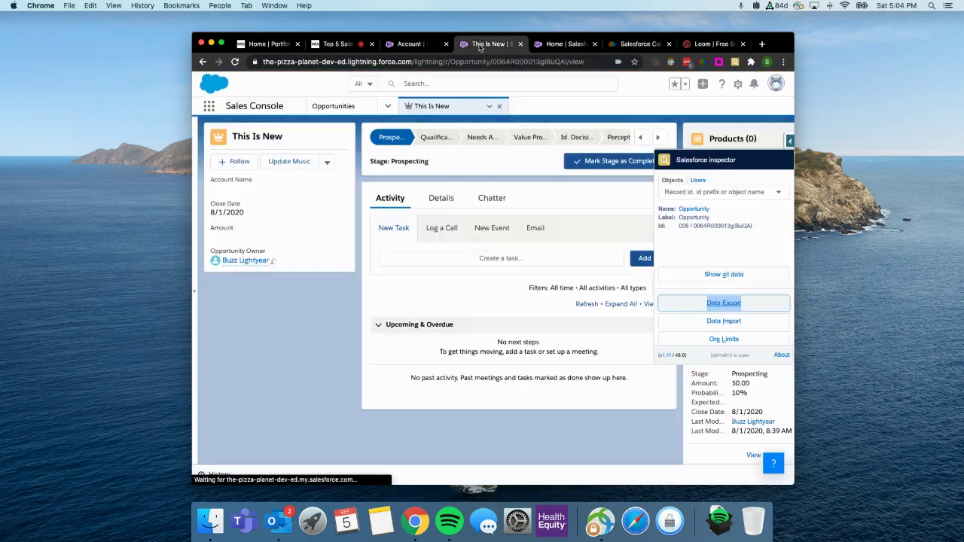
click(413, 44)
click(339, 43)
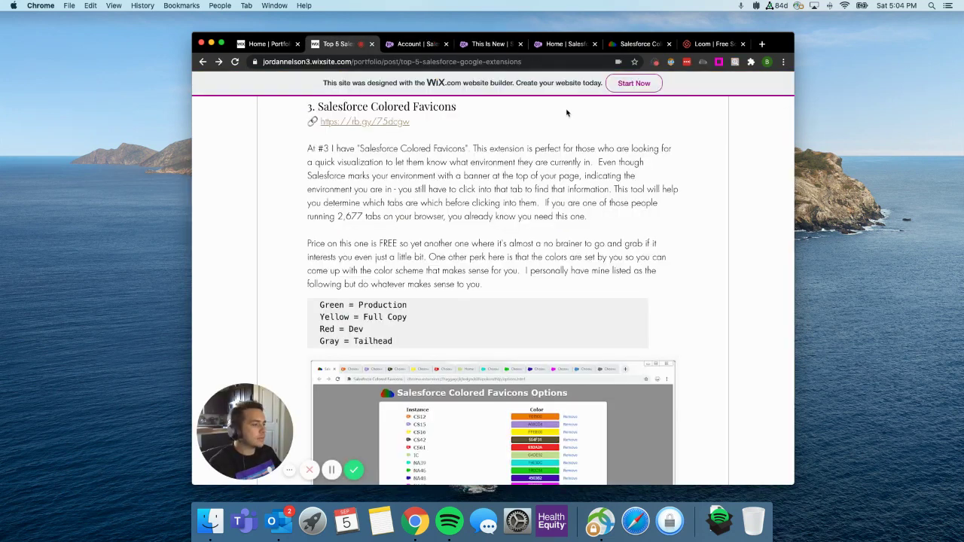
Step: Set the THE-PIZZA-PLANET-DEV-ED color to ED68AF in the Salesforce Colored Favicons options, save it, and view the Salesforce Setup Home page
right_click(704, 65)
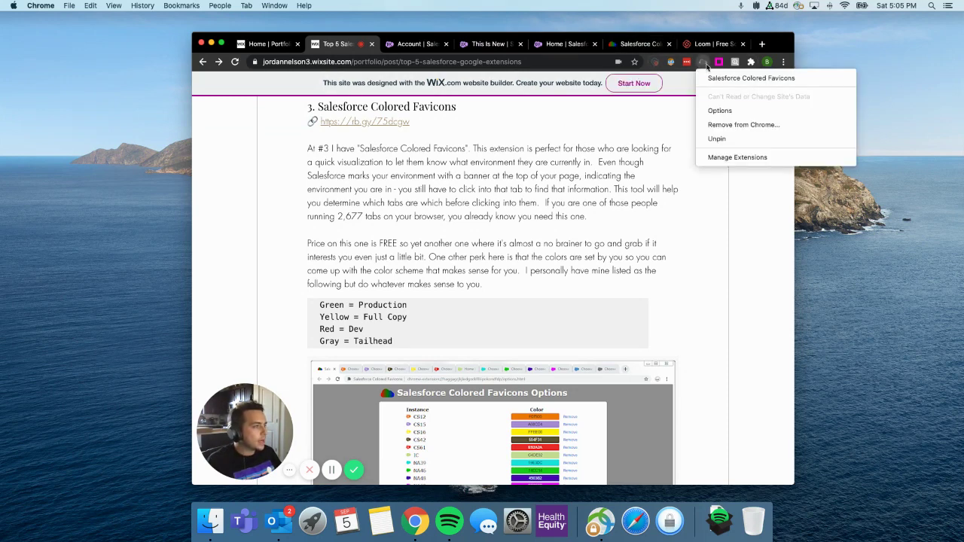
click(733, 112)
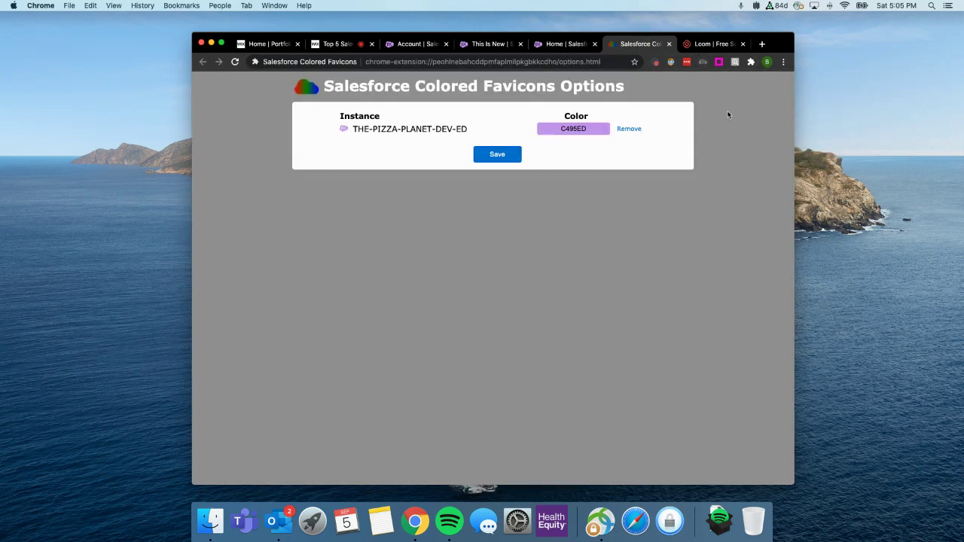
click(596, 129)
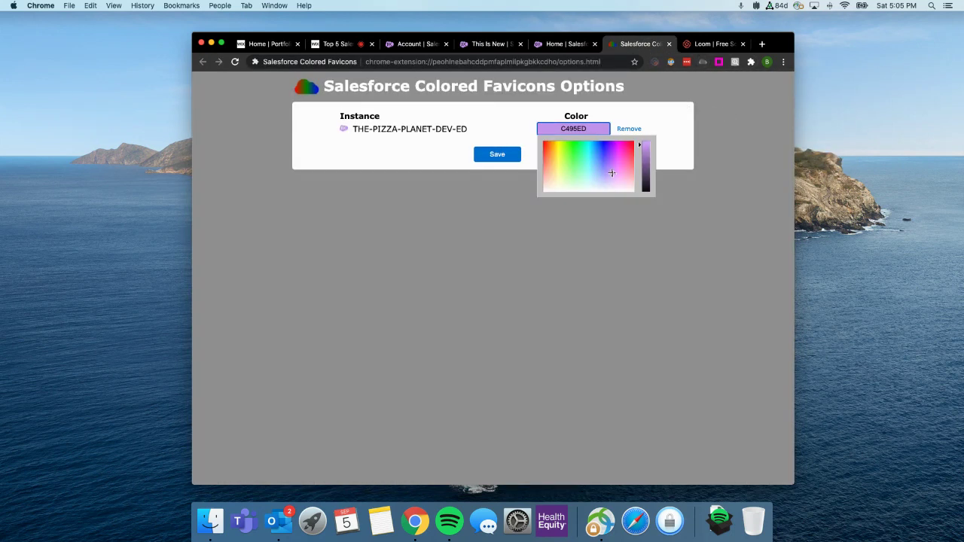
click(612, 169)
drag(612, 166, 626, 162)
click(513, 155)
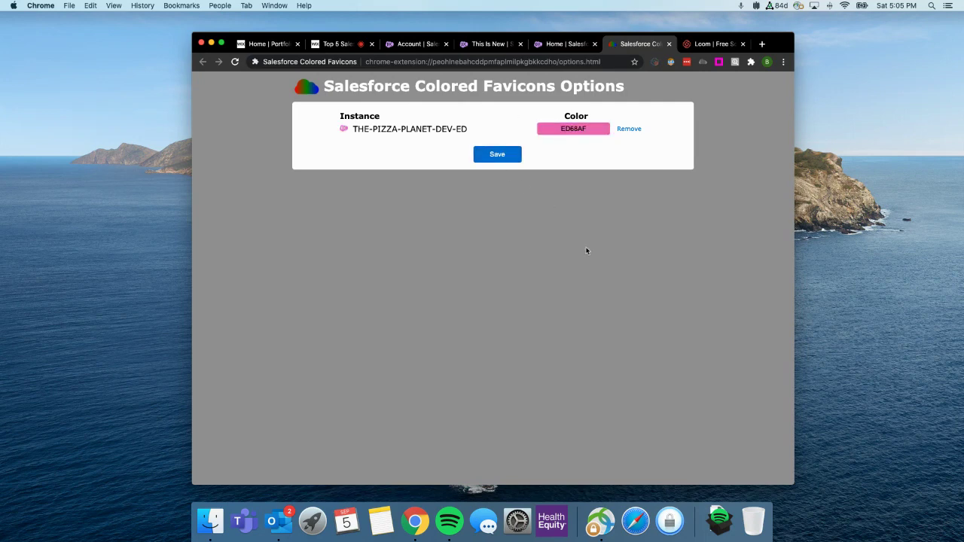
click(517, 164)
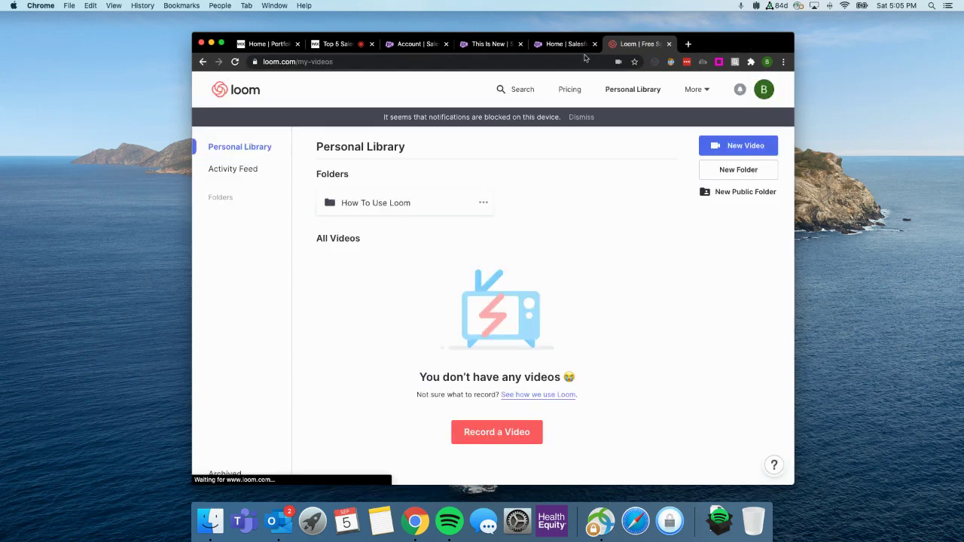
click(539, 45)
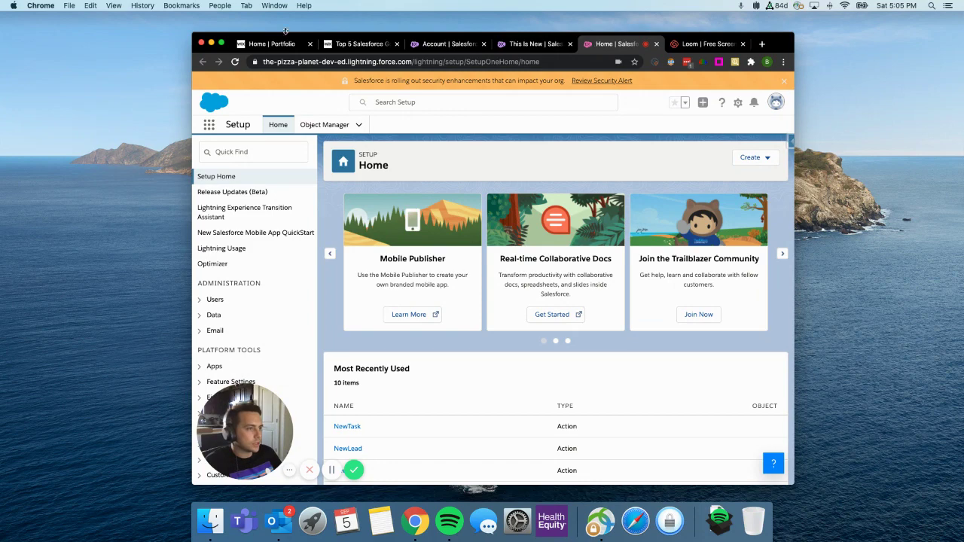
Step: Return to the Top 5 article and examine section 4, iorad - the tutorial builder, highlighting its heading
click(361, 44)
scroll(483, 224, down, 5)
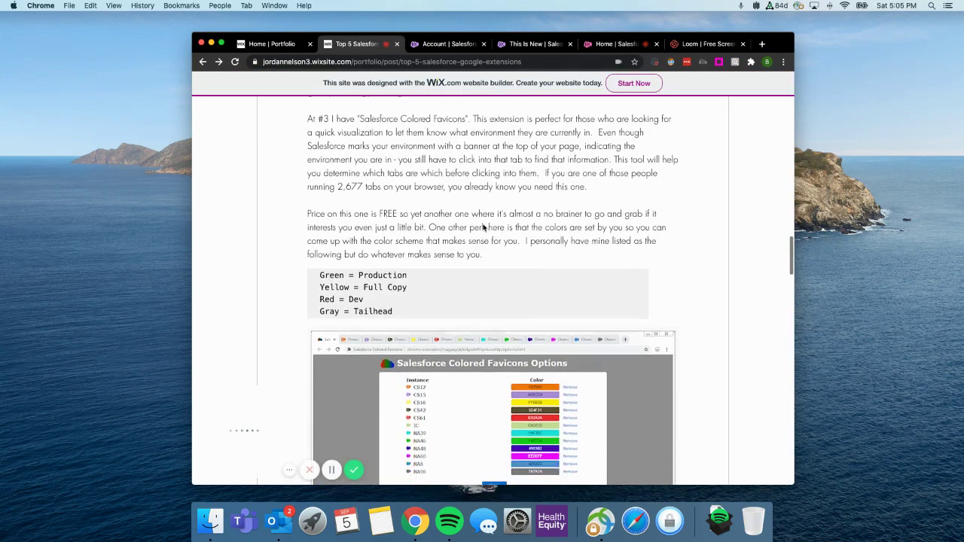
scroll(483, 224, down, 4)
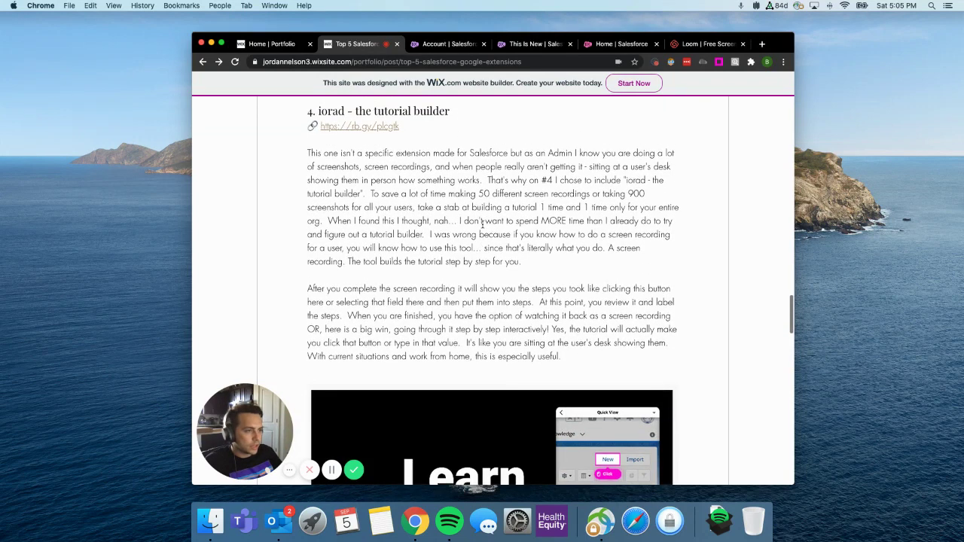
scroll(483, 224, up, 1)
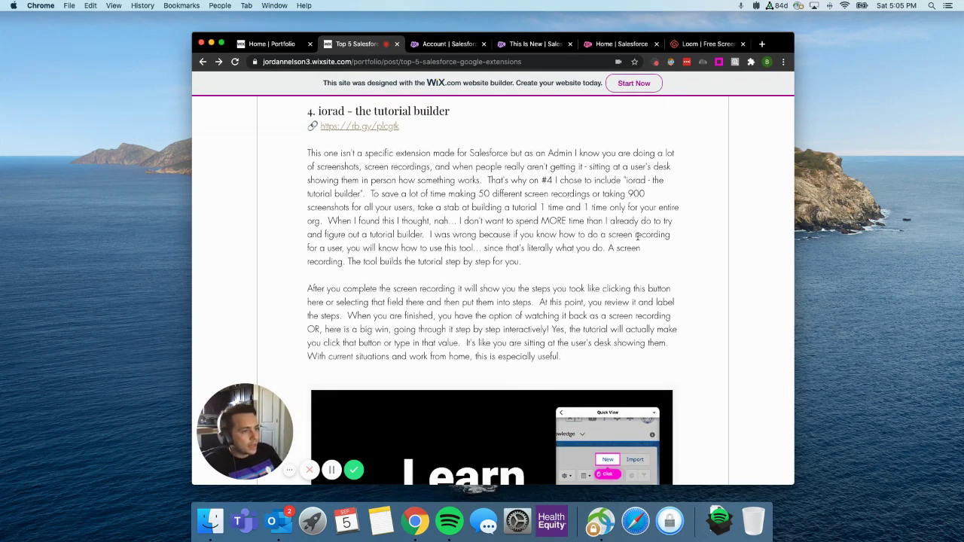
drag(462, 113, 318, 110)
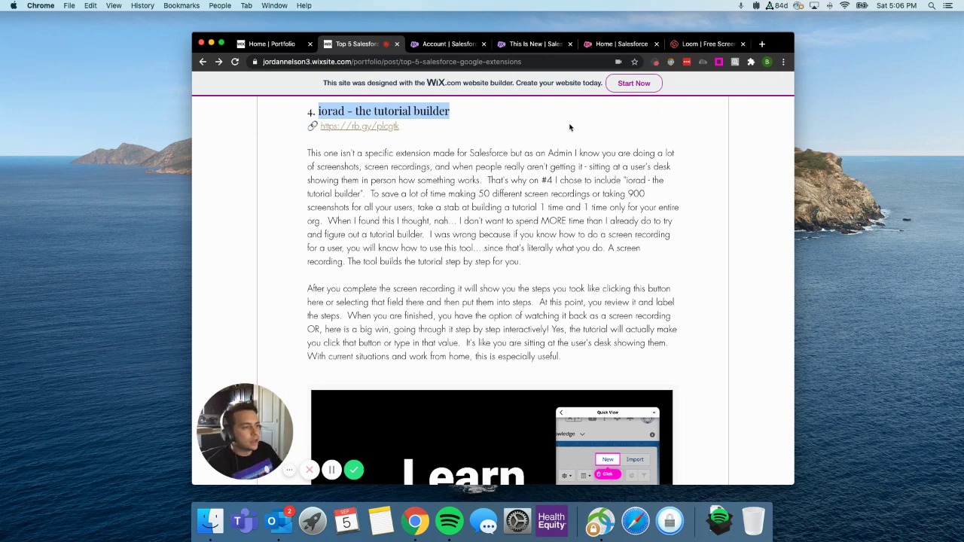
click(477, 124)
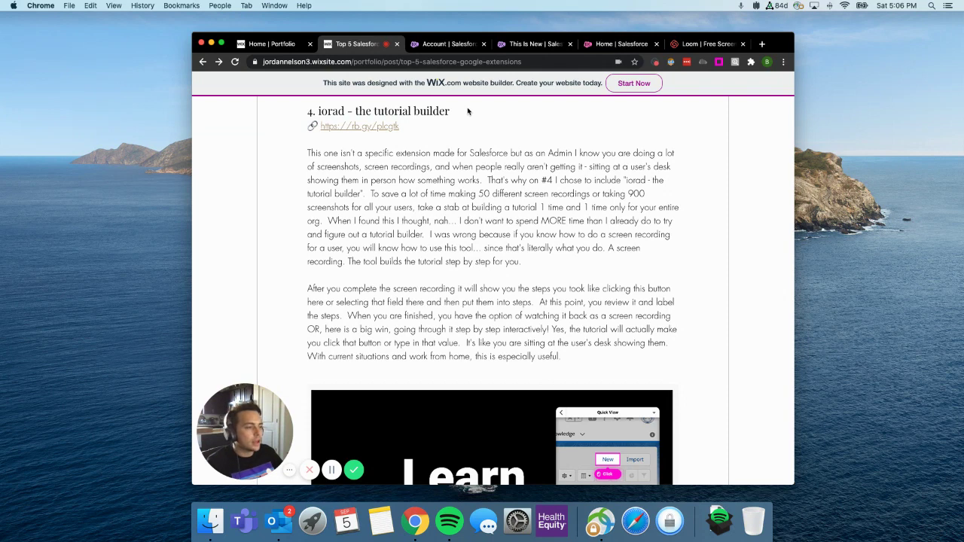
Step: Highlight the iorad heading again, look over the section's multi-mode learning image, and clear the highlight
drag(468, 112, 318, 111)
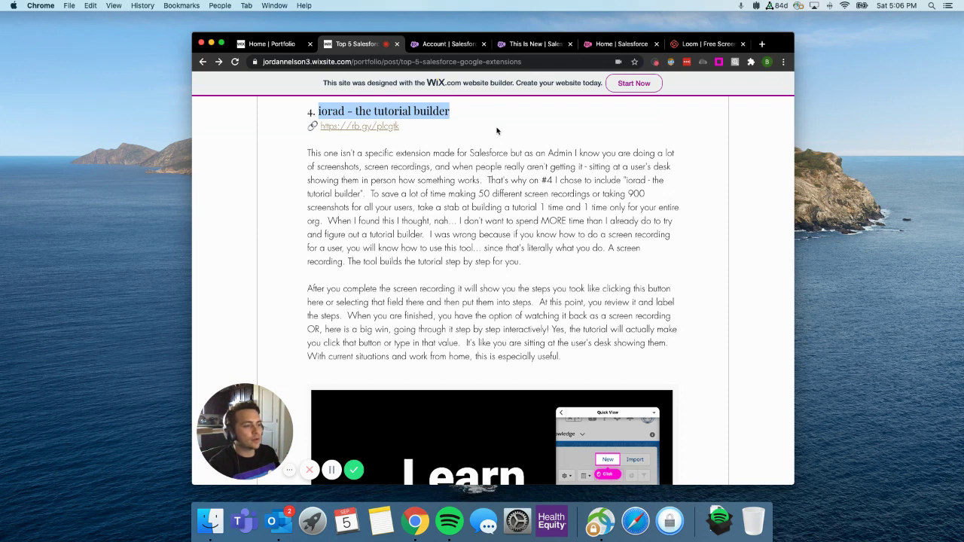
drag(456, 115, 317, 115)
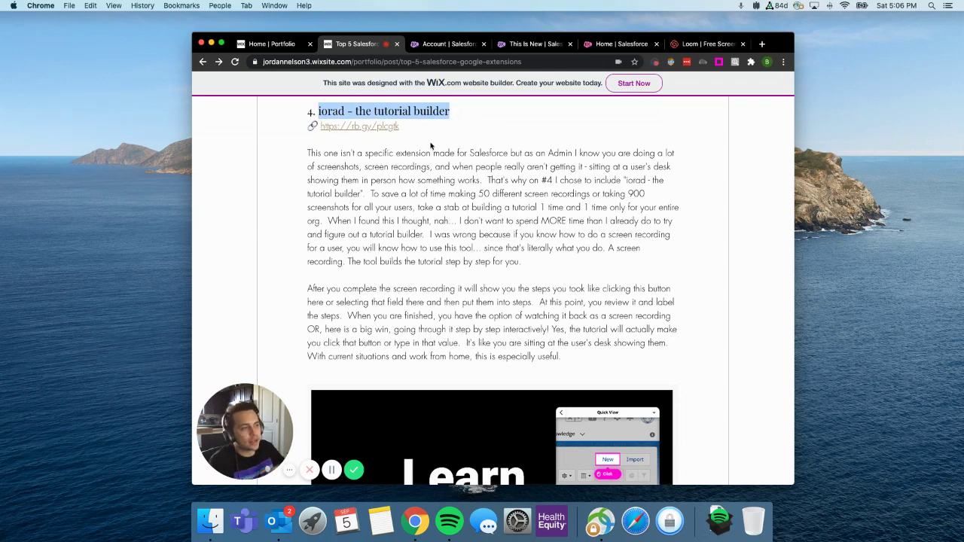
scroll(447, 205, down, 5)
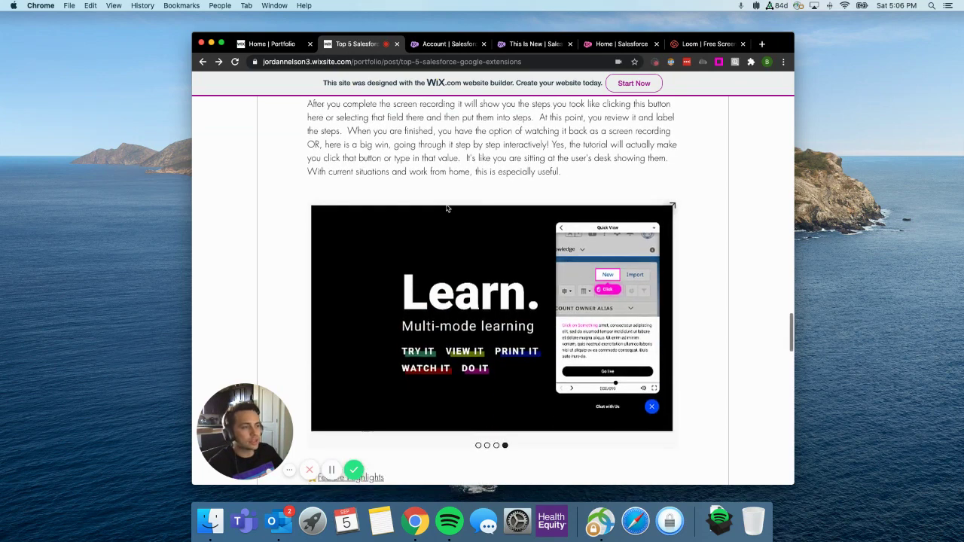
scroll(447, 205, up, 5)
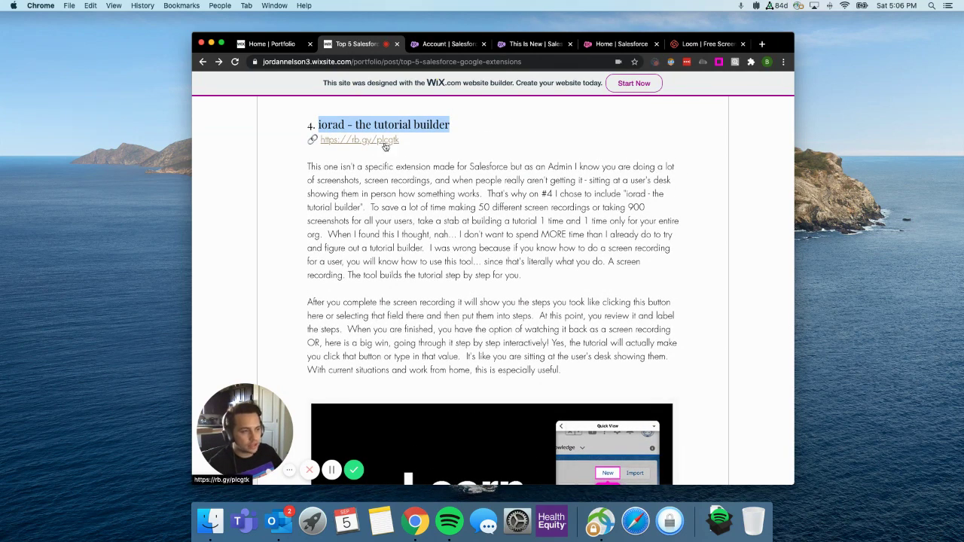
click(488, 143)
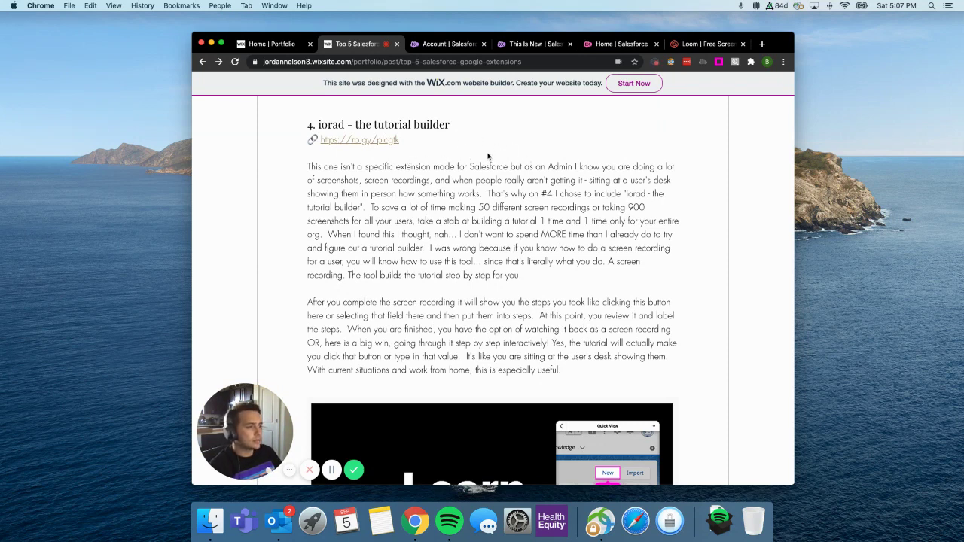
Step: Examine section 5, ORGanizer for Salesforce, including its heading, guides link, screenshot and Feature Highlights list
scroll(458, 164, down, 10)
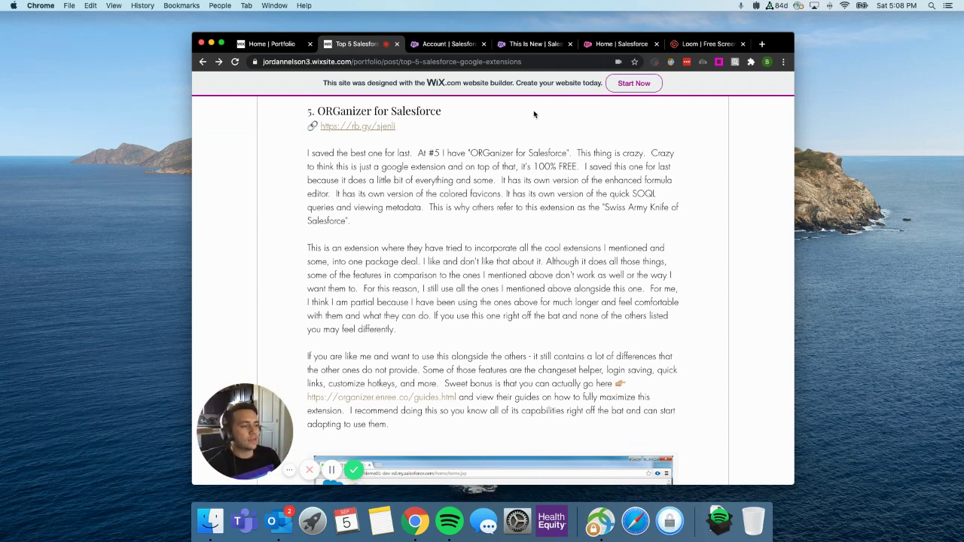
drag(441, 111, 315, 110)
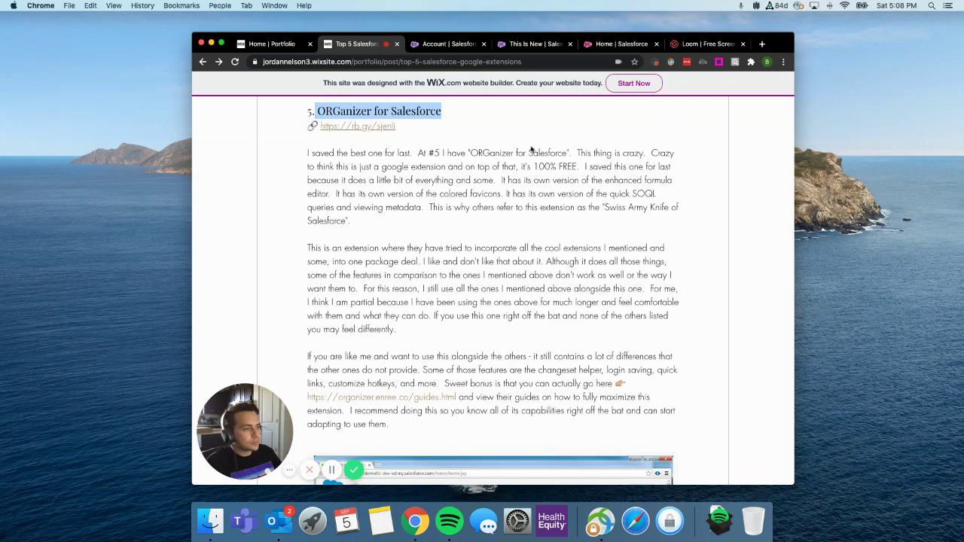
scroll(505, 255, down, 5)
scroll(505, 255, down, 9)
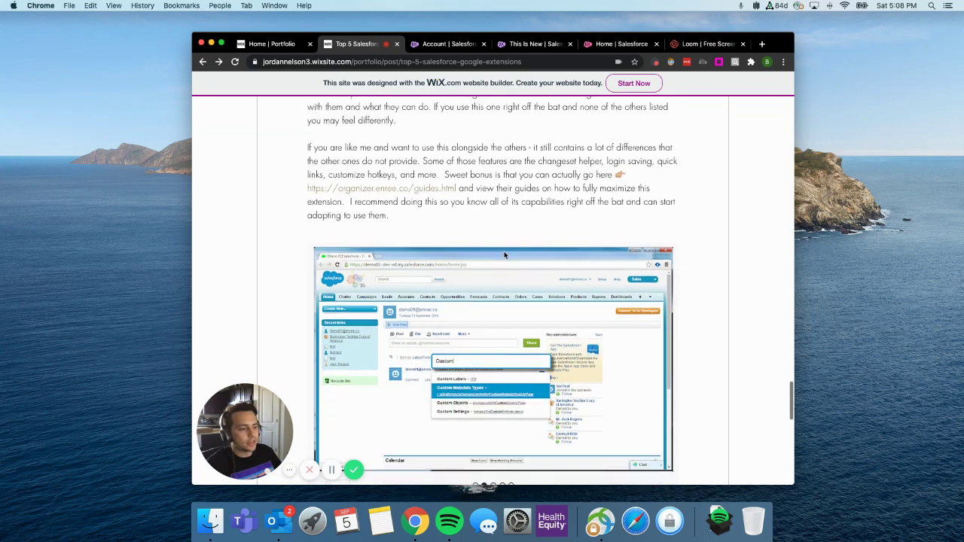
scroll(504, 245, up, 1)
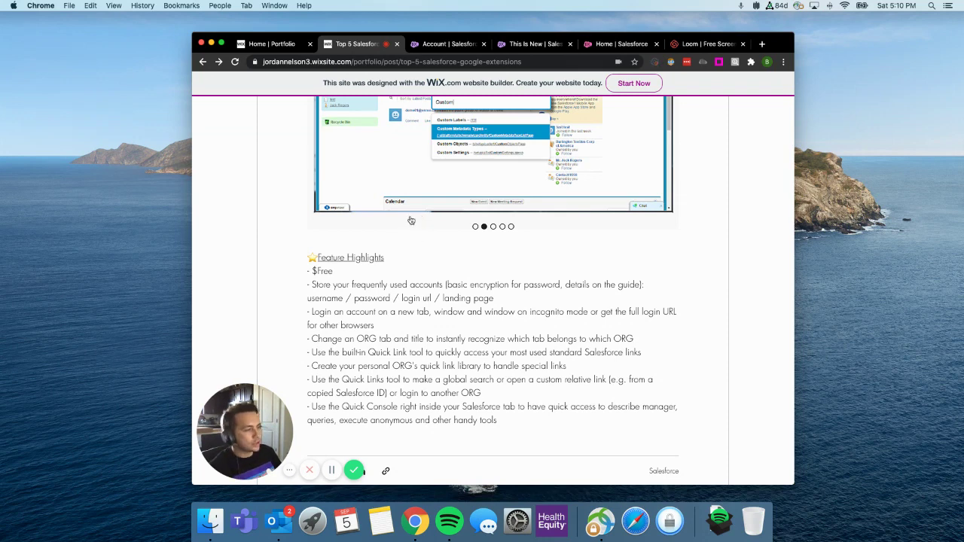
scroll(425, 253, up, 5)
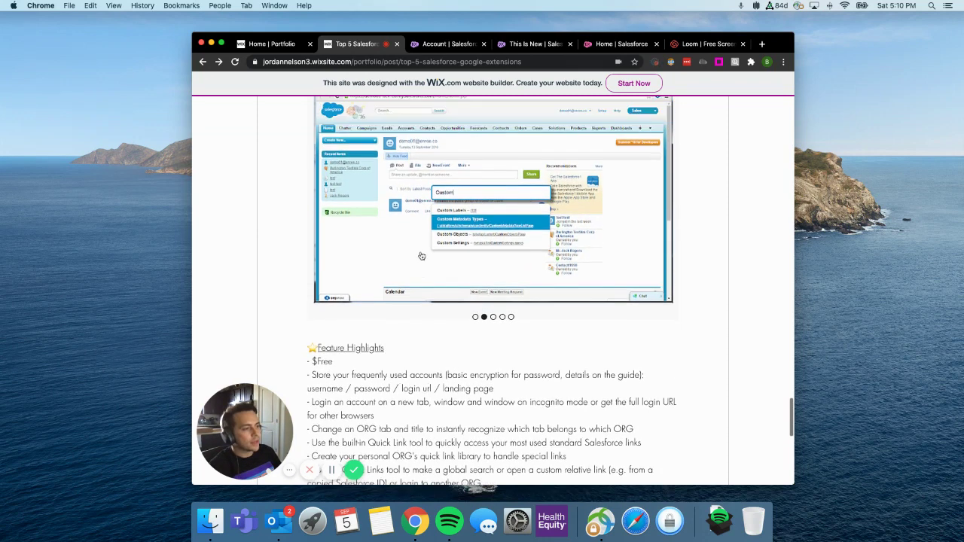
scroll(422, 256, up, 8)
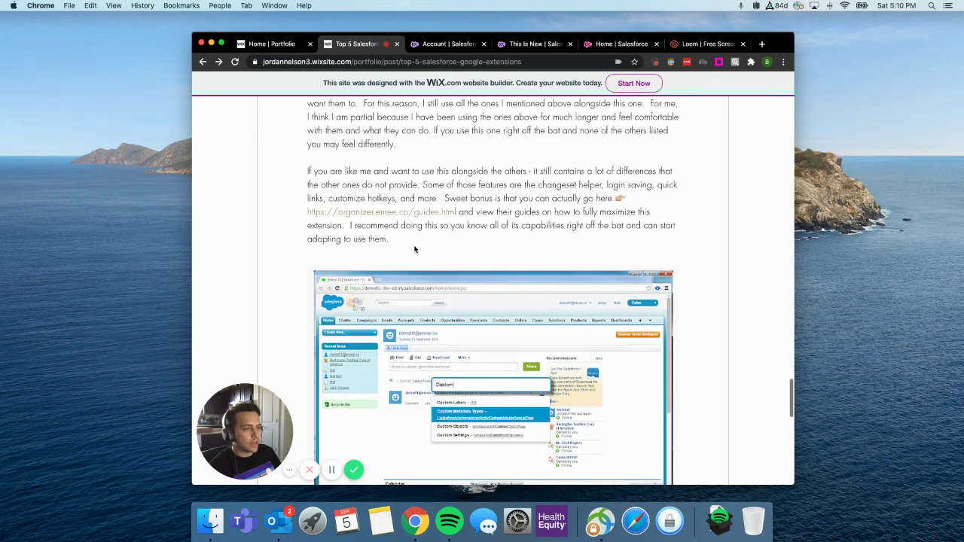
scroll(414, 251, down, 4)
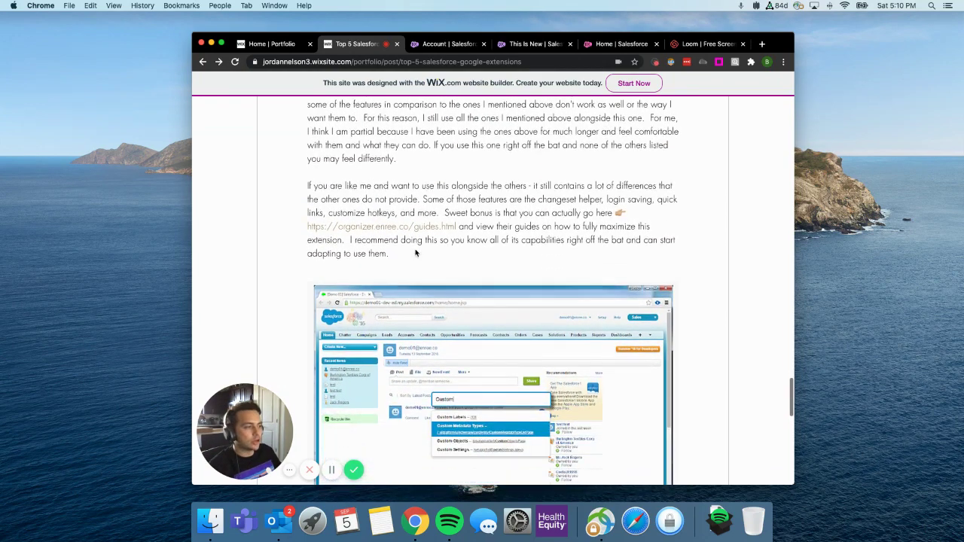
scroll(414, 254, down, 6)
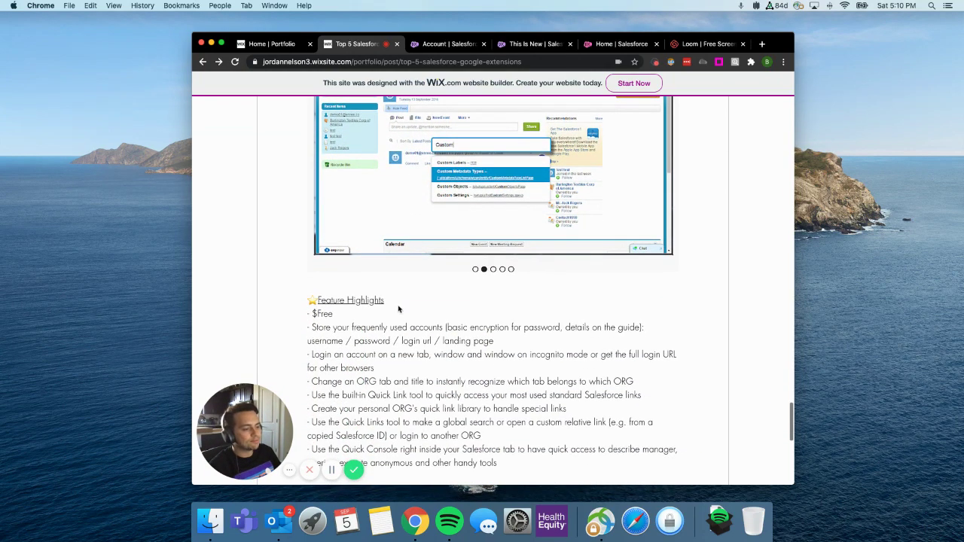